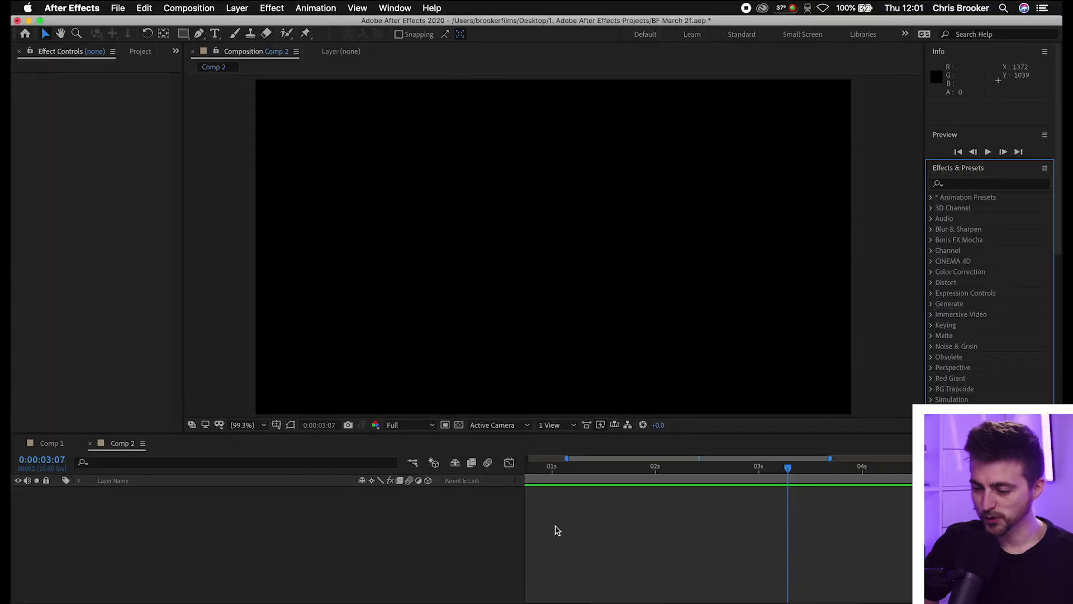
Step: Zoom the timeline out and switch to the Horizontal Type Tool, set to Avenir Heavy 46 px
{"action": "scroll", "coordinate": [556, 530], "scroll_direction": "left", "scroll_amount": 3}
{"action": "left_click", "coordinate": [602, 511]}
{"action": "key", "text": "minus"}
{"action": "key", "text": "minus"}
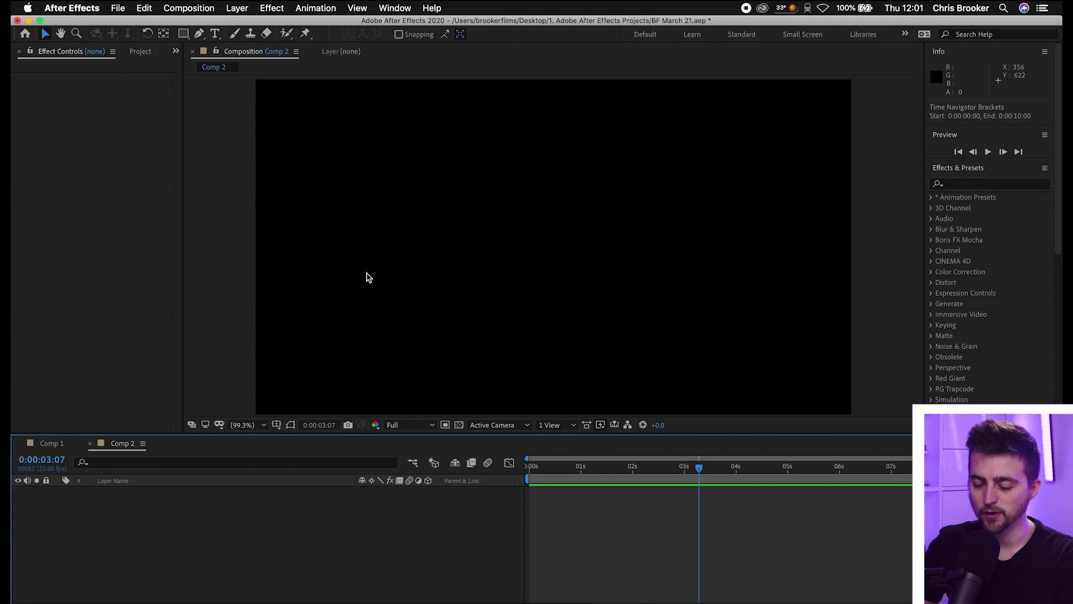
{"action": "key", "text": "super+t"}
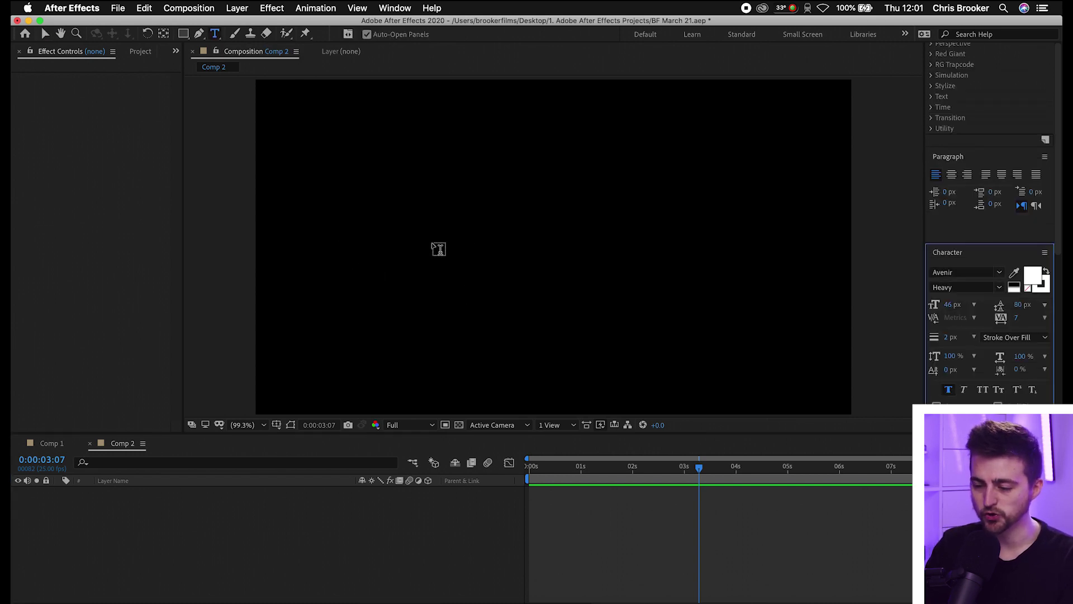
Step: Create a text layer in the viewer reading BROOKERFILMS
{"action": "left_click", "coordinate": [410, 210]}
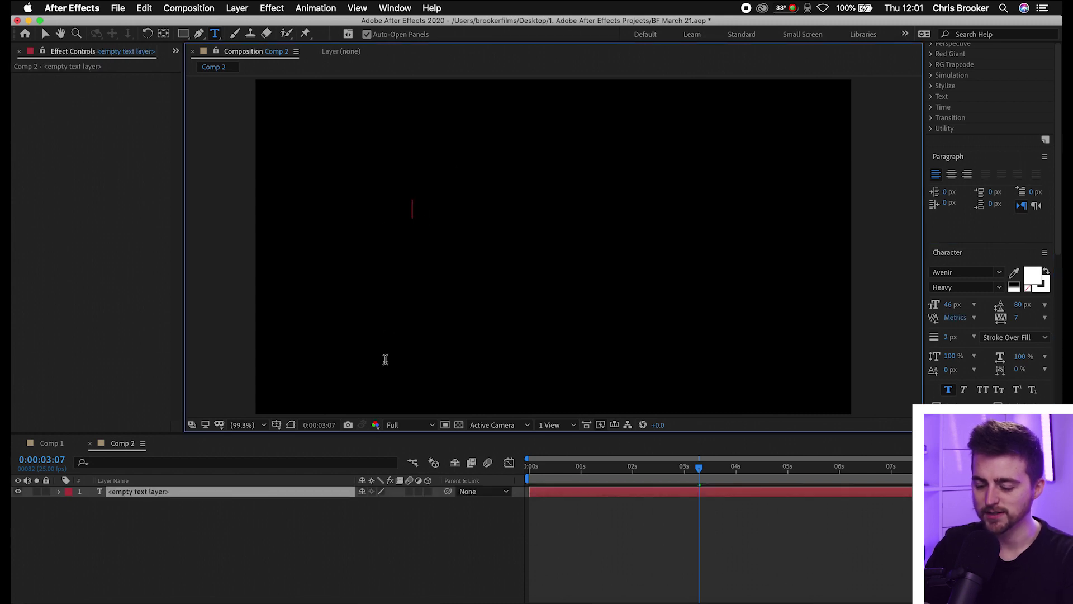
{"action": "type", "text": "BROOKER"}
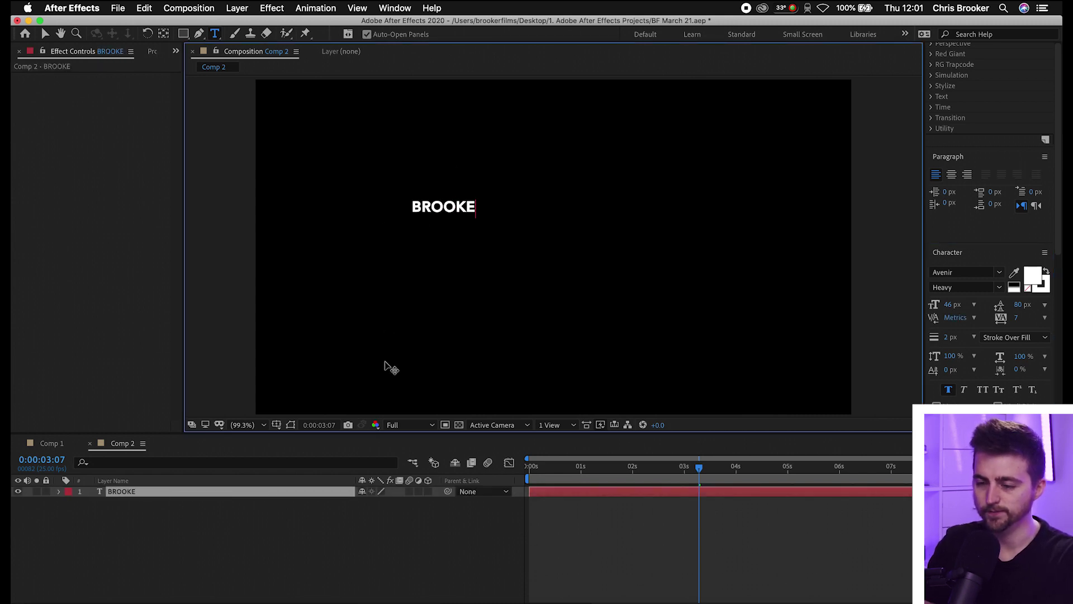
{"action": "left_click", "coordinate": [44, 33]}
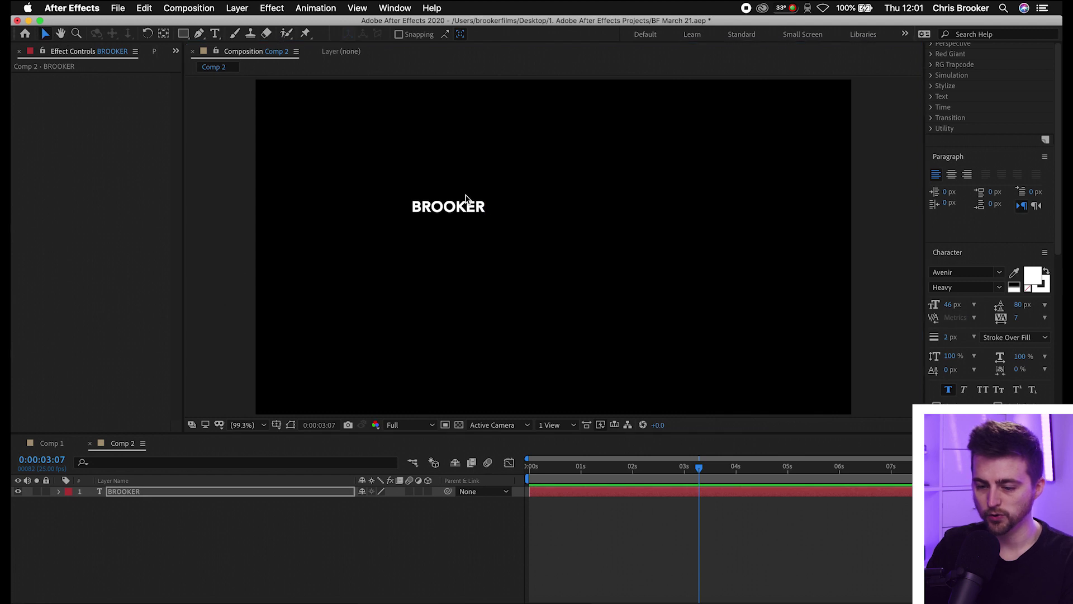
{"action": "double_click", "coordinate": [450, 208]}
{"action": "key", "text": "Right"}
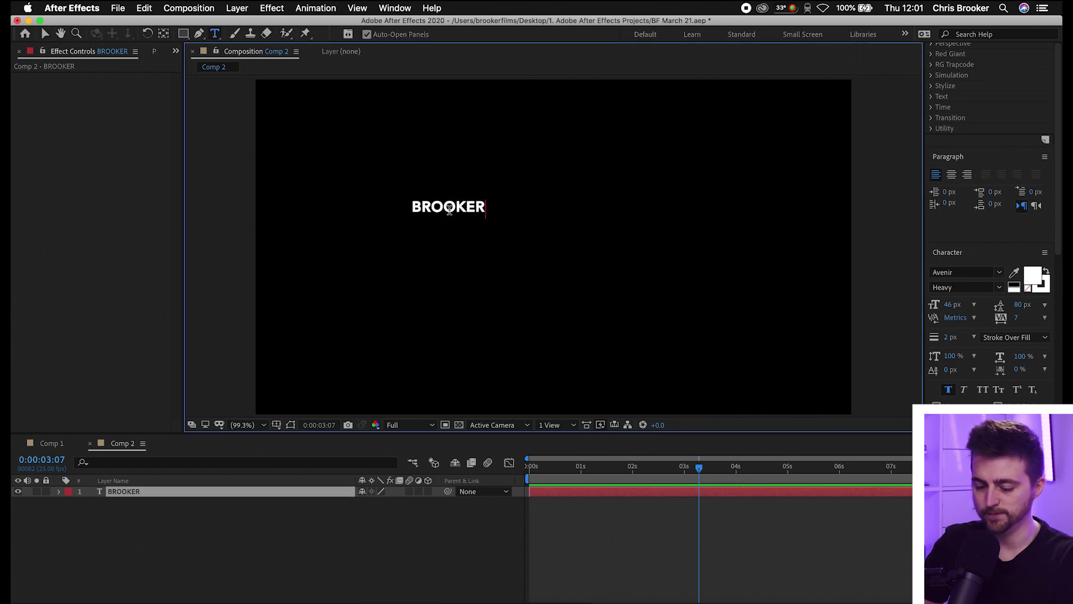
{"action": "type", "text": "FILMS"}
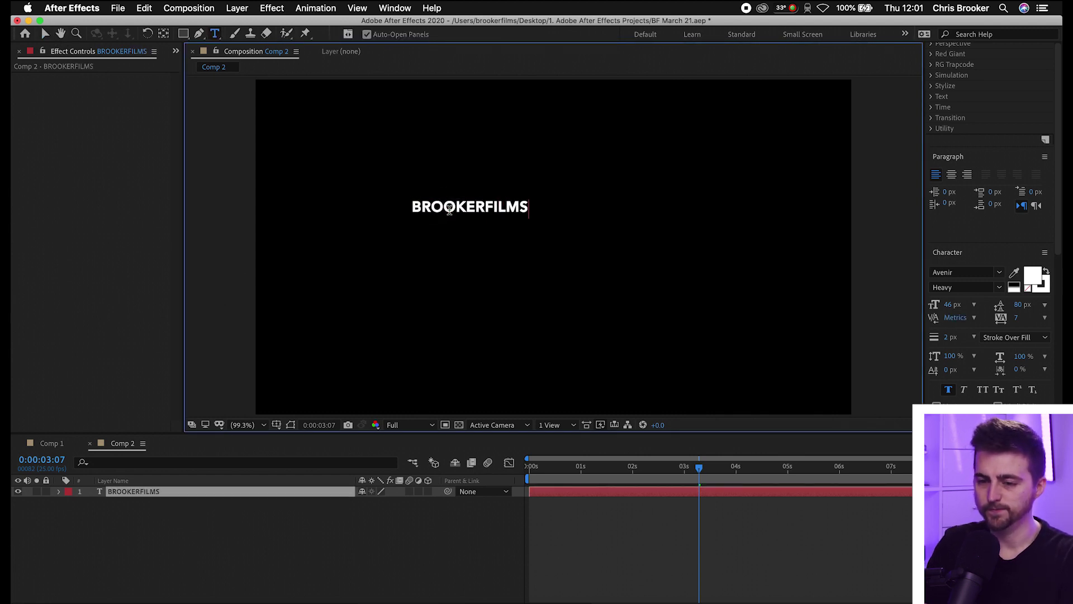
Step: Enlarge the BROOKERFILMS text to 78 px using the Character panel
{"action": "key", "text": "super+a"}
{"action": "left_click_drag", "start_coordinate": [951, 305], "coordinate": [962, 306]}
{"action": "left_click", "coordinate": [394, 7]}
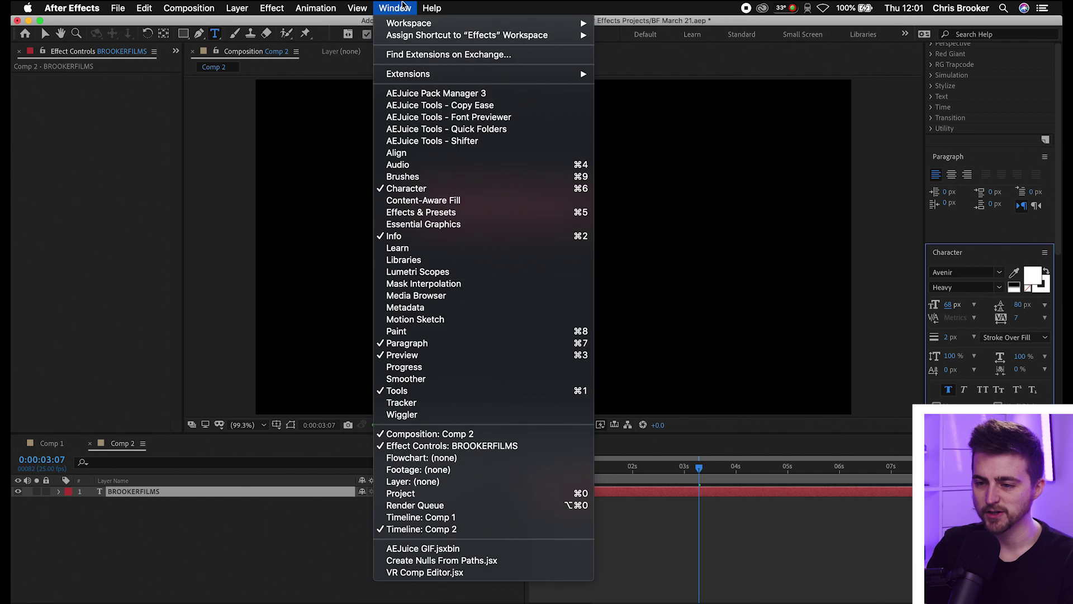
{"action": "left_click", "coordinate": [423, 192]}
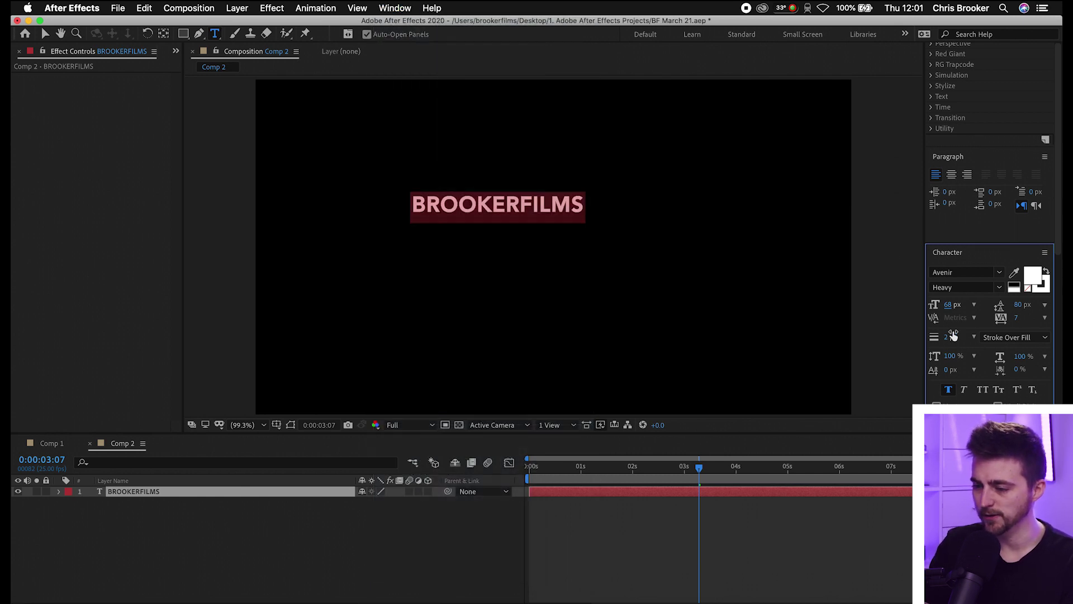
{"action": "left_click_drag", "start_coordinate": [948, 305], "coordinate": [960, 305]}
{"action": "left_click", "coordinate": [46, 33]}
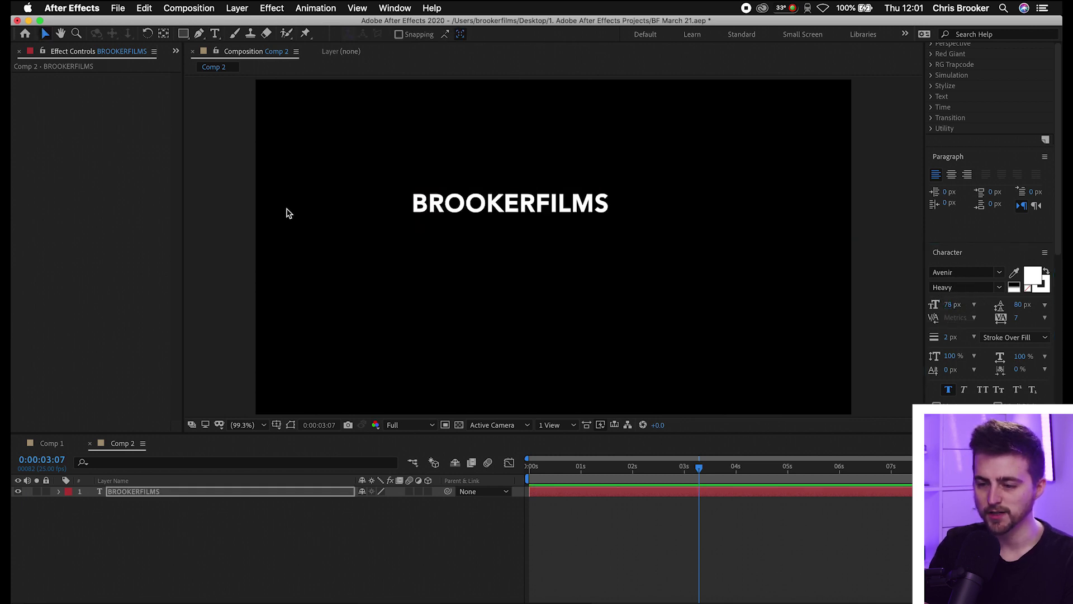
Step: Move the text left and paste BROOKERFILMS so it repeats three times with spaces
{"action": "left_click_drag", "start_coordinate": [480, 205], "coordinate": [326, 234]}
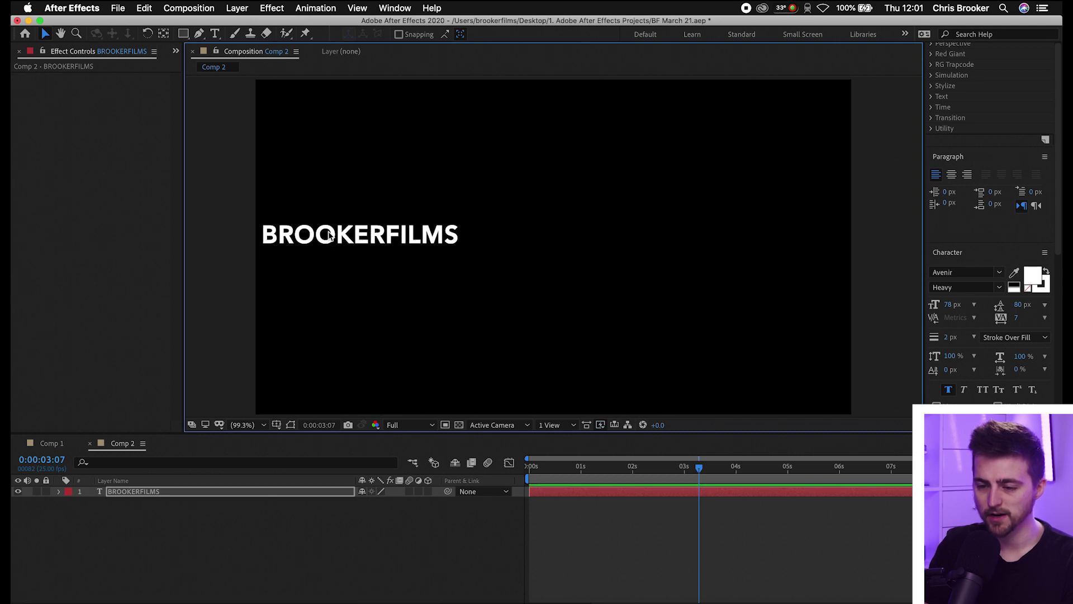
{"action": "double_click", "coordinate": [327, 233]}
{"action": "left_click", "coordinate": [471, 234]}
{"action": "double_click", "coordinate": [408, 232]}
{"action": "key", "text": "super+c"}
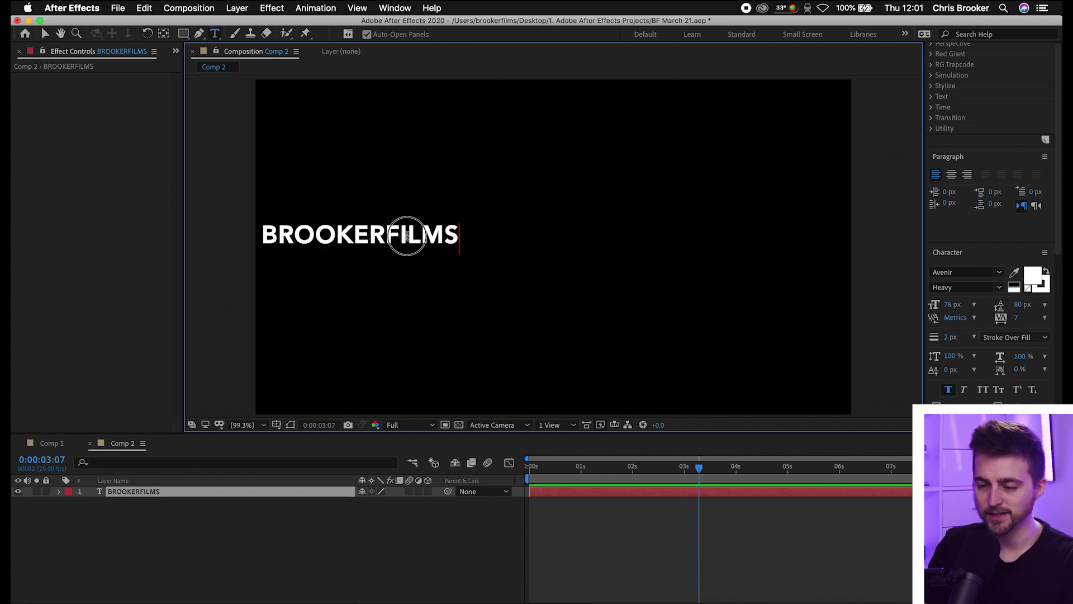
{"action": "key", "text": "Right"}
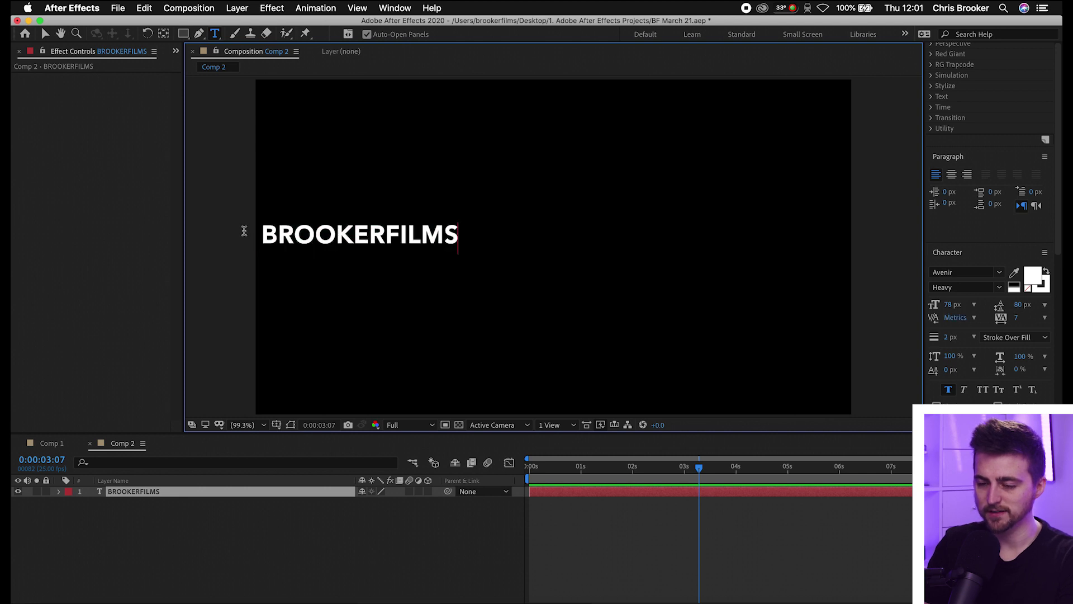
{"action": "key", "text": "super+v"}
{"action": "key", "text": "super+v"}
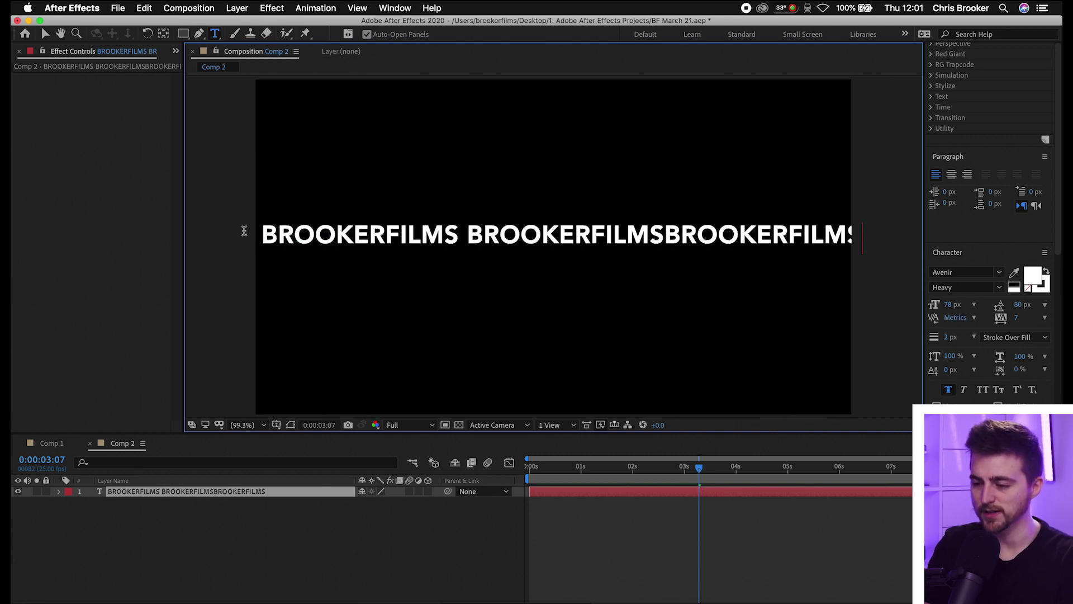
{"action": "left_click", "coordinate": [661, 233]}
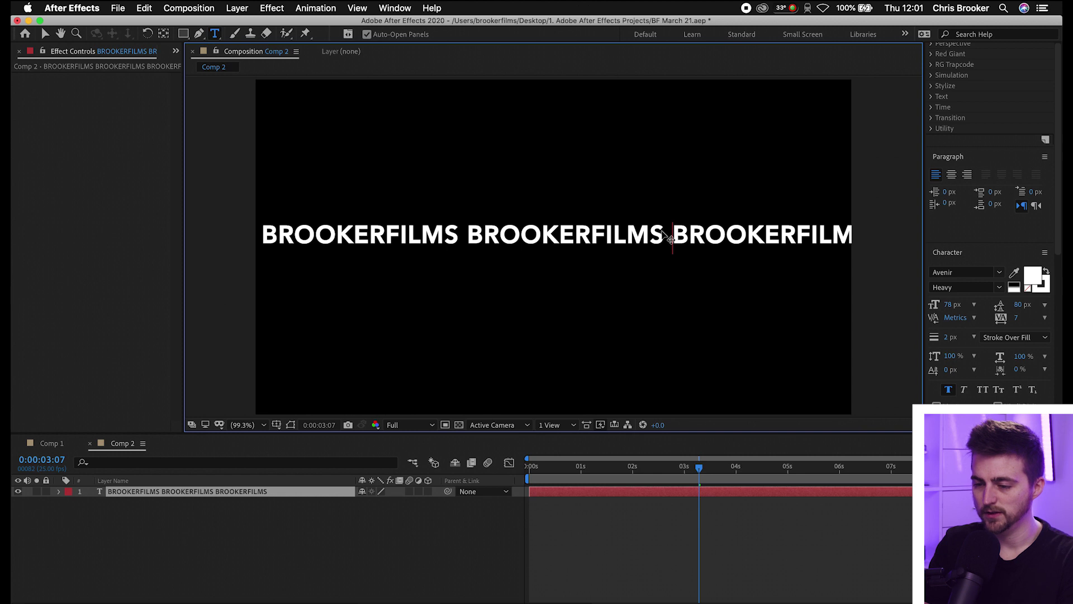
Step: Shrink the repeated line to 75 px and nudge it up slightly
{"action": "key", "text": "super+a"}
{"action": "left_click_drag", "start_coordinate": [942, 308], "coordinate": [939, 302]}
{"action": "left_click", "coordinate": [45, 34]}
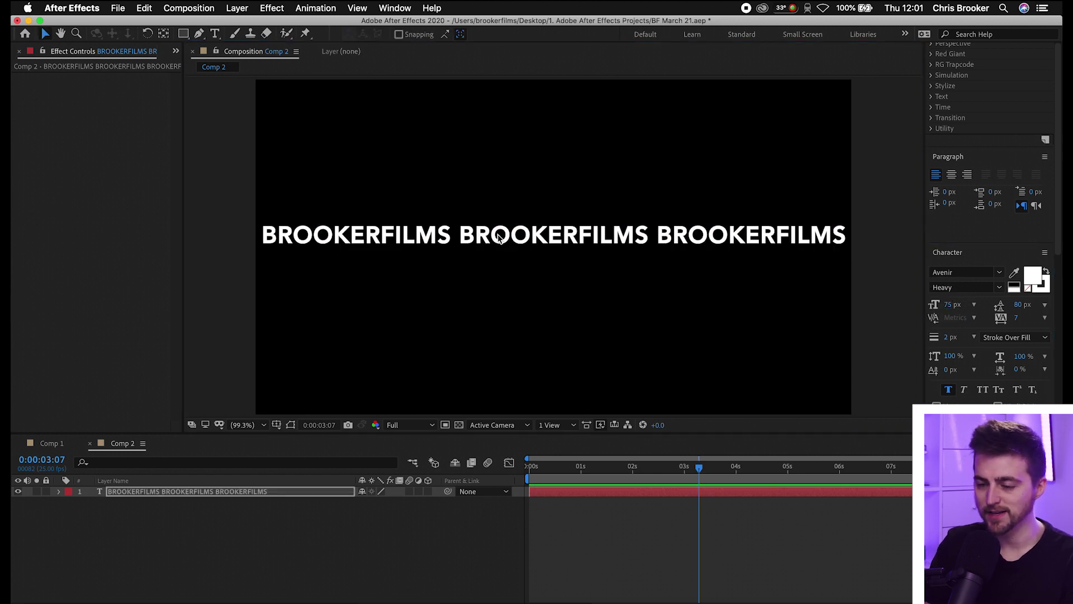
{"action": "left_click_drag", "start_coordinate": [491, 235], "coordinate": [492, 228]}
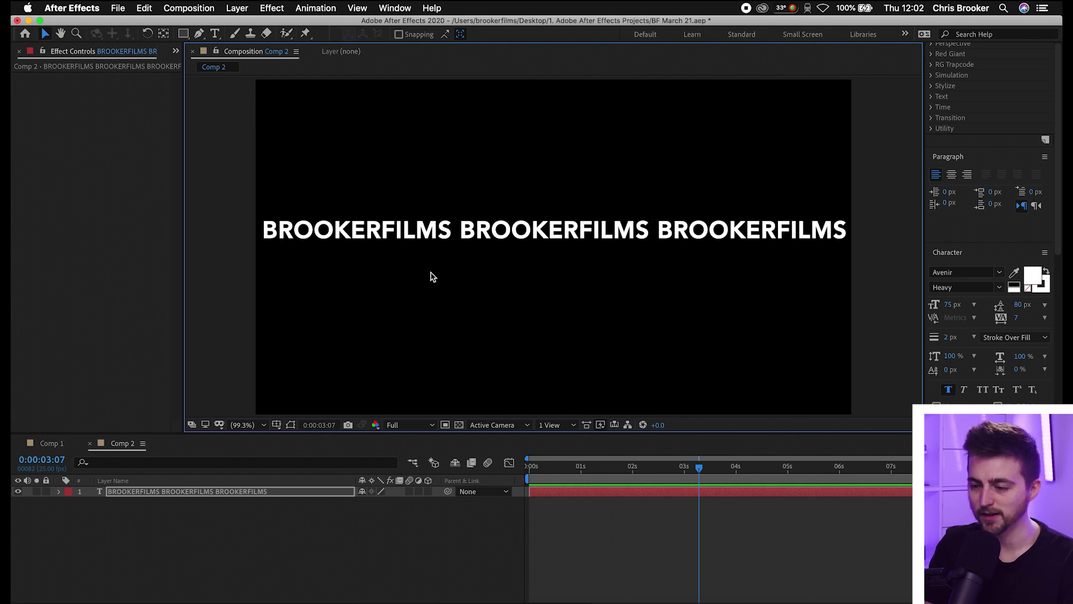
Step: Duplicate the text layer, retype the copy as SUBSCRIBE, and move it below BROOKERFILMS
{"action": "left_click", "coordinate": [143, 492]}
{"action": "key", "text": "super+d"}
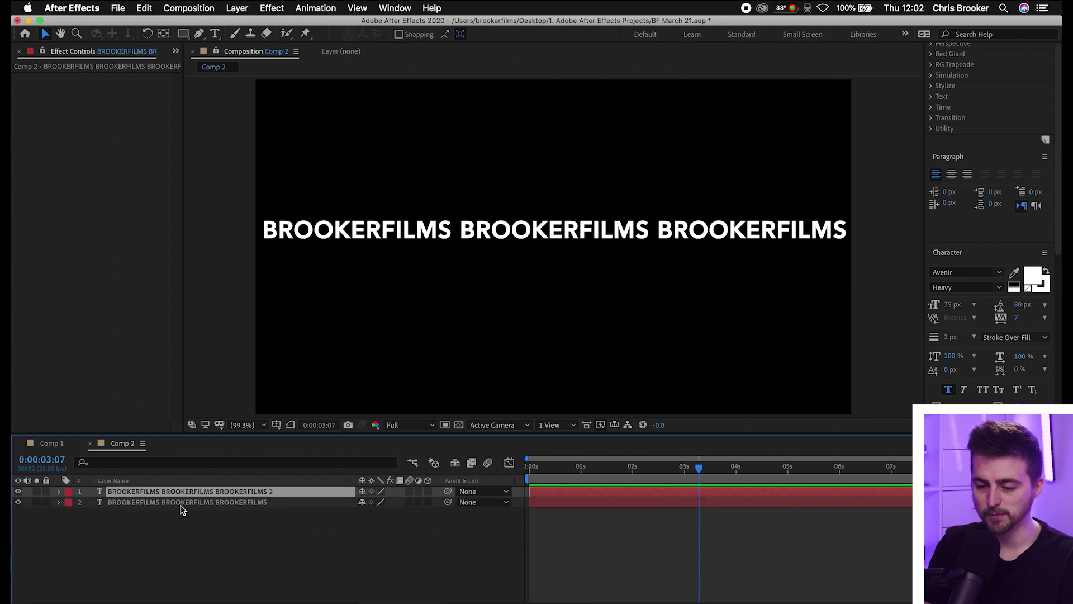
{"action": "left_click", "coordinate": [221, 506]}
{"action": "double_click", "coordinate": [233, 505]}
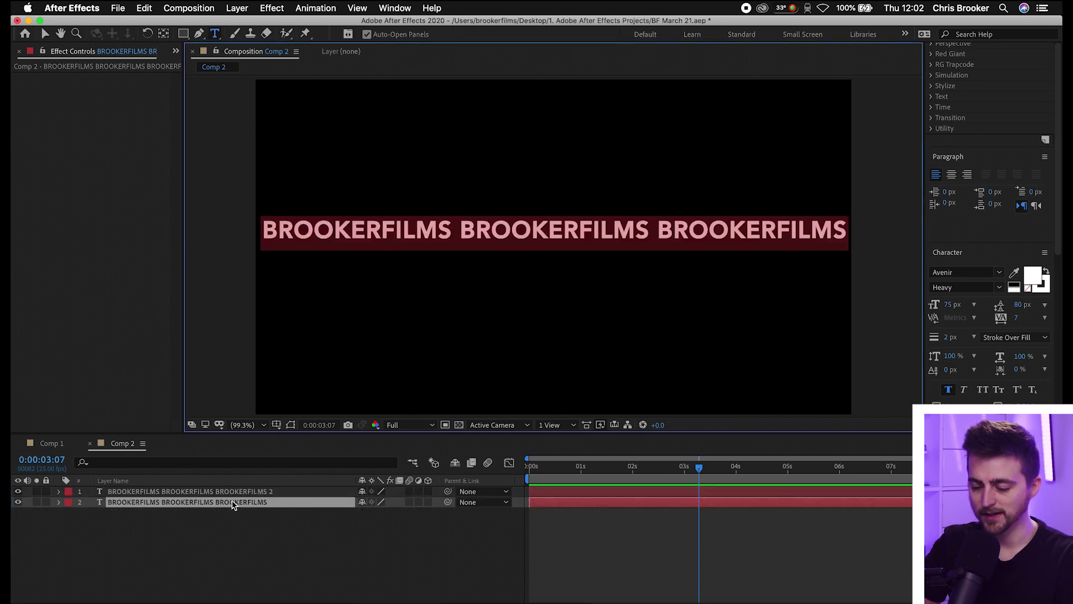
{"action": "type", "text": "SUBSCRIBE"}
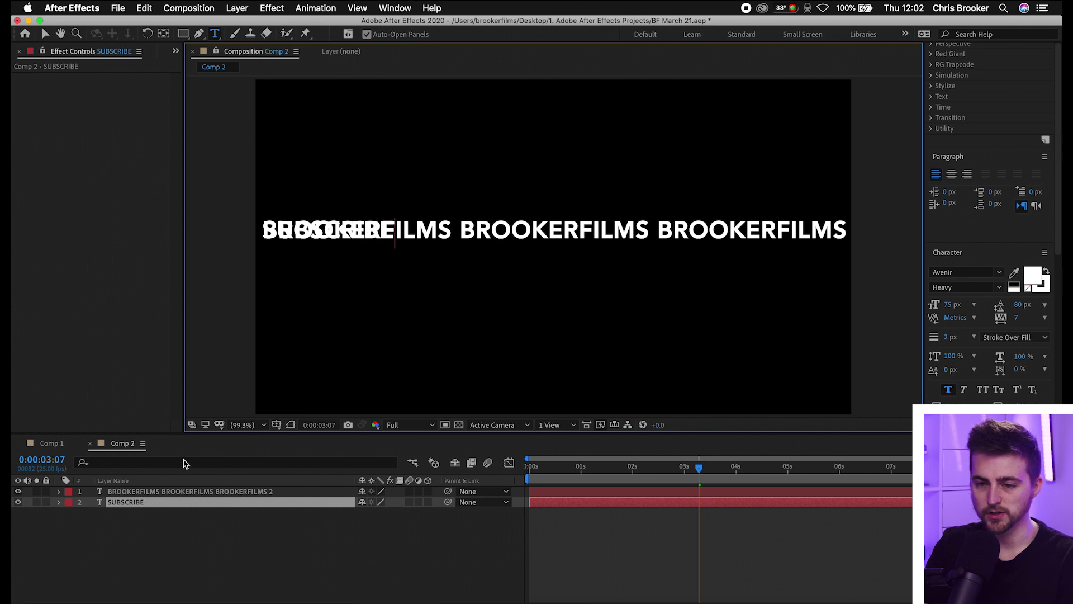
{"action": "left_click", "coordinate": [45, 35]}
{"action": "mouse_move", "coordinate": [389, 239]}
{"action": "left_mouse_down"}
{"action": "mouse_move", "coordinate": [383, 266]}
{"action": "mouse_move", "coordinate": [391, 254]}
{"action": "left_mouse_up"}
Step: Reduce the SUBSCRIBE font size to 49 px
{"action": "double_click", "coordinate": [376, 259]}
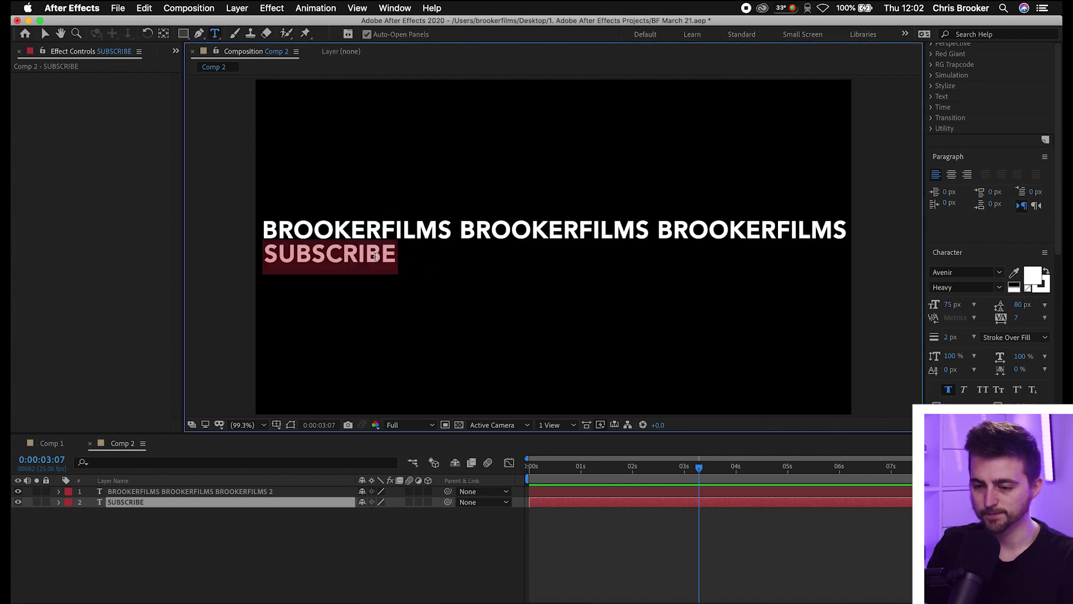
{"action": "left_click_drag", "start_coordinate": [953, 307], "coordinate": [933, 305]}
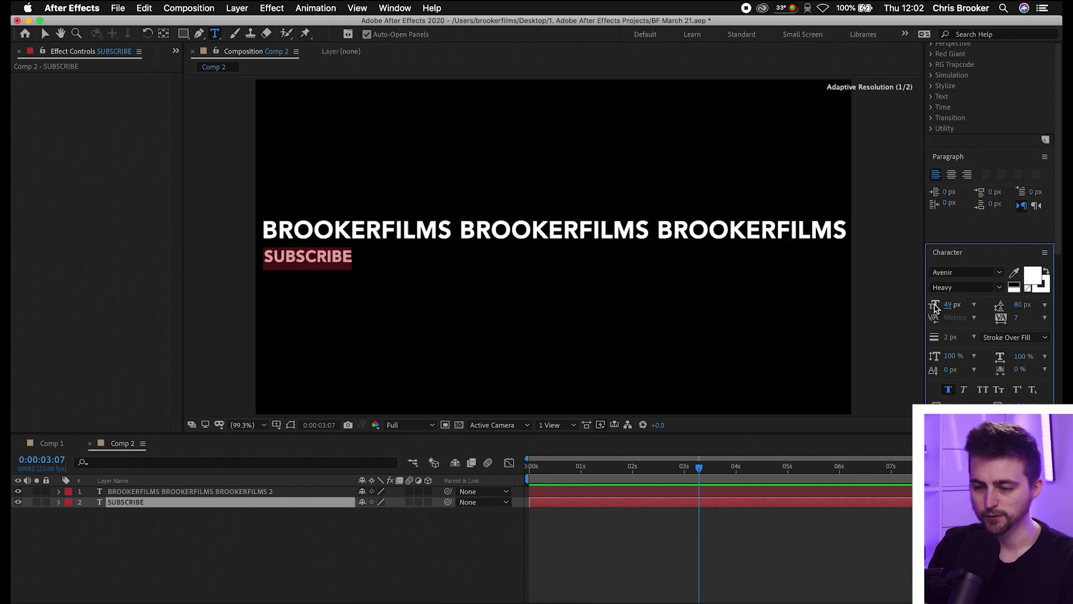
{"action": "left_click", "coordinate": [346, 257]}
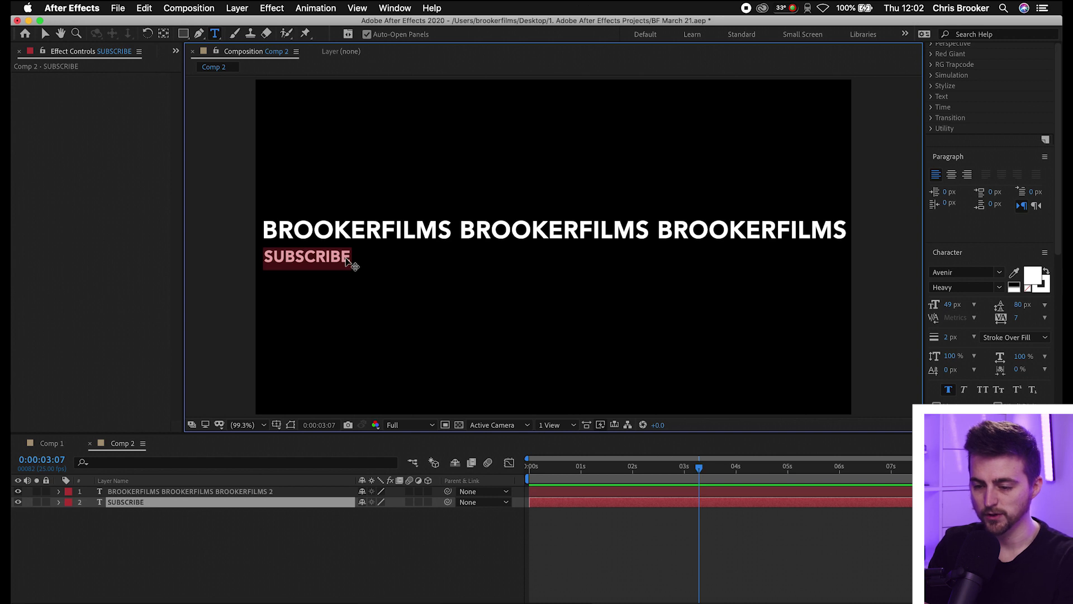
{"action": "left_click", "coordinate": [346, 257]}
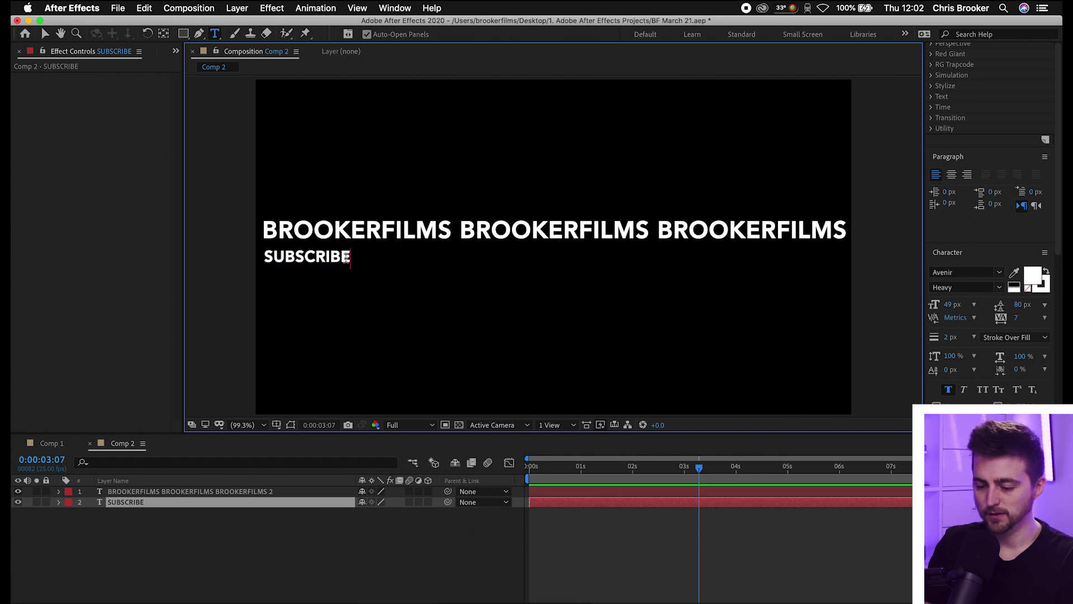
Step: Copy and paste SUBSCRIBE until the line repeats it seven times
{"action": "key", "text": "super+a"}
{"action": "key", "text": "super+c"}
{"action": "key", "text": "Right"}
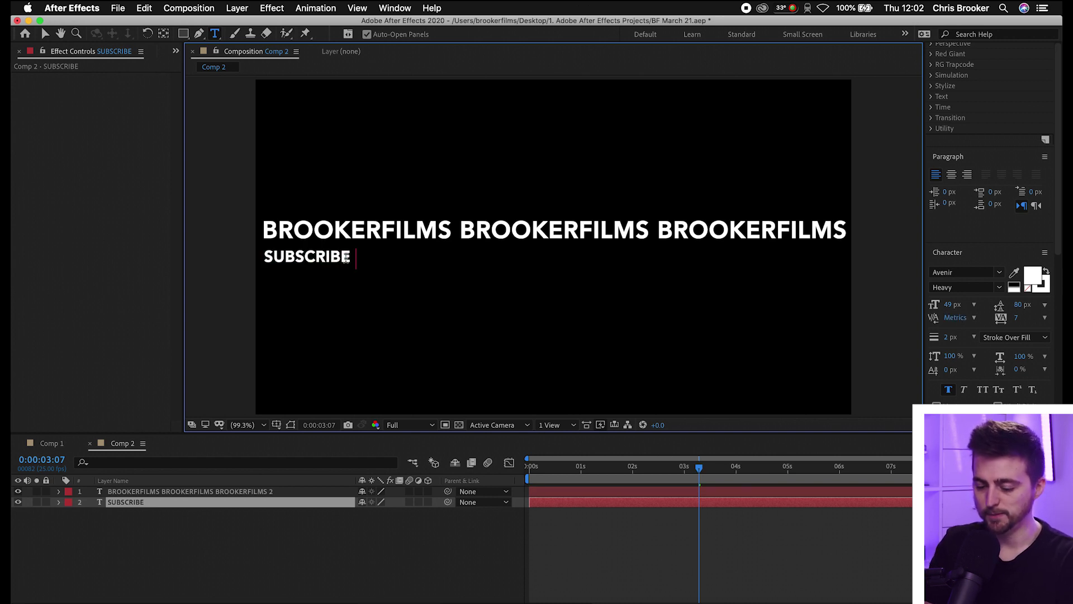
{"action": "key", "text": "super+v"}
{"action": "key", "text": "super+v"}
{"action": "key", "text": "super+v"}
{"action": "key", "text": "super+v"}
{"action": "key", "text": "super+v"}
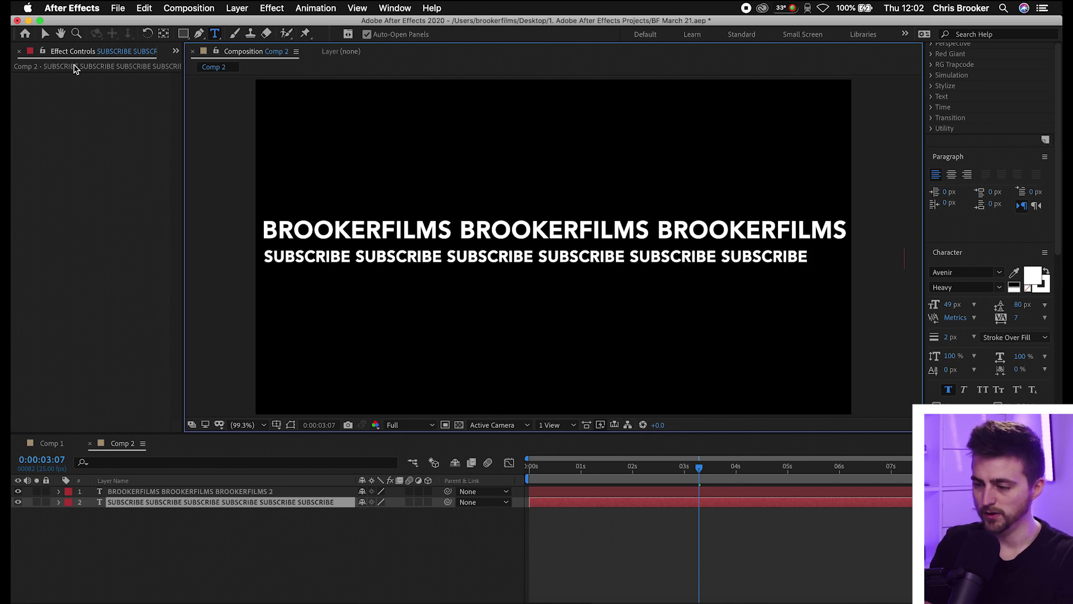
{"action": "key", "text": "super+v"}
{"action": "left_click", "coordinate": [45, 34]}
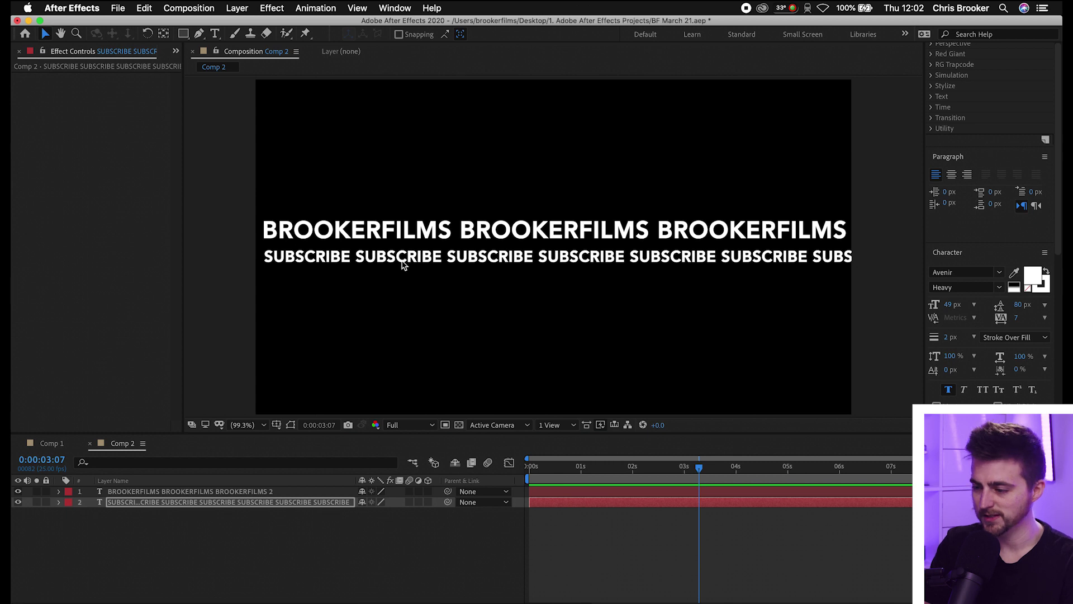
Step: Shrink SUBSCRIBE to 45 px, tuck it under BROOKERFILMS, and select both text layers
{"action": "left_click_drag", "start_coordinate": [953, 302], "coordinate": [945, 310]}
{"action": "left_click_drag", "start_coordinate": [677, 250], "coordinate": [672, 246]}
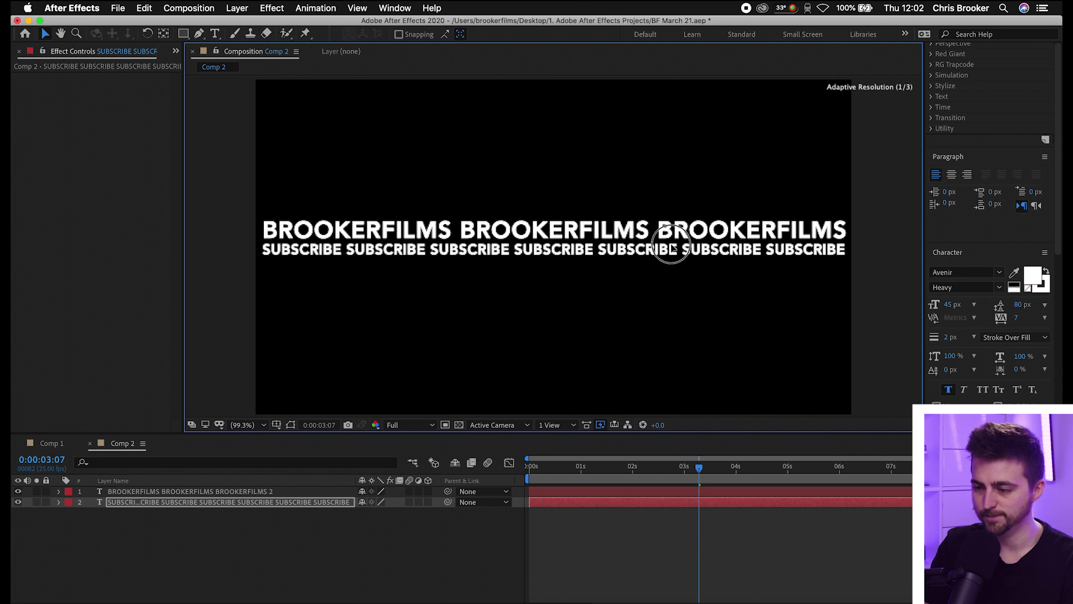
{"action": "left_click_drag", "start_coordinate": [309, 528], "coordinate": [247, 470]}
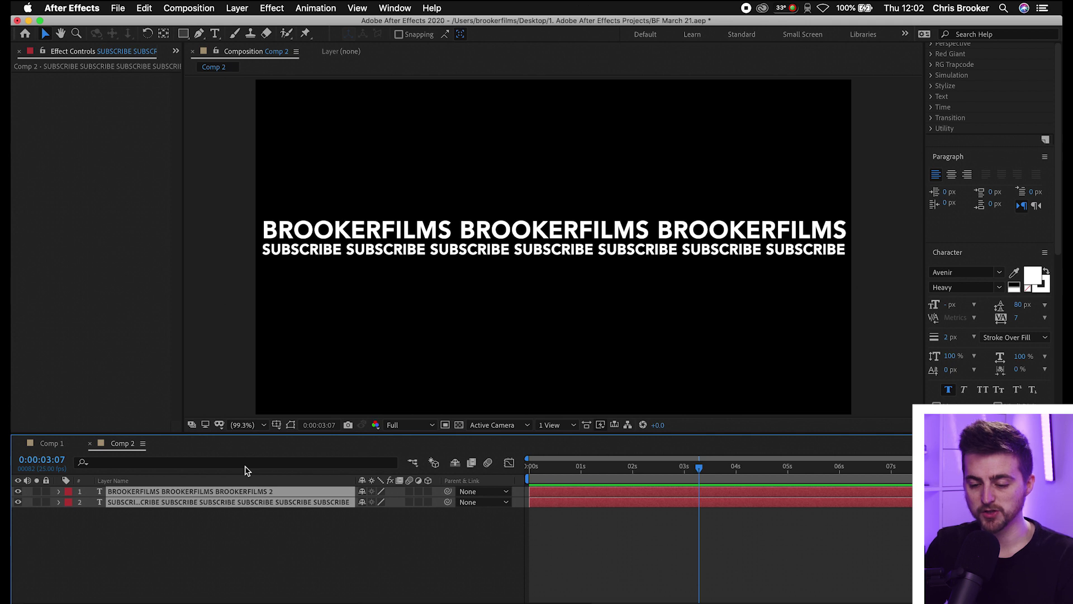
{"action": "left_click_drag", "start_coordinate": [240, 556], "coordinate": [218, 497]}
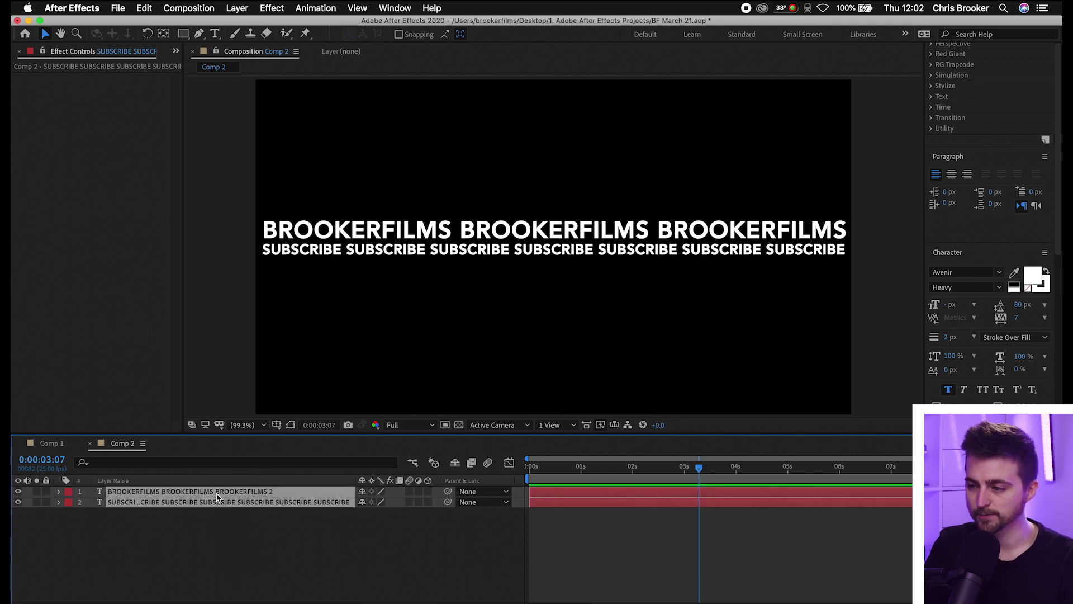
{"action": "right_click", "coordinate": [233, 493]}
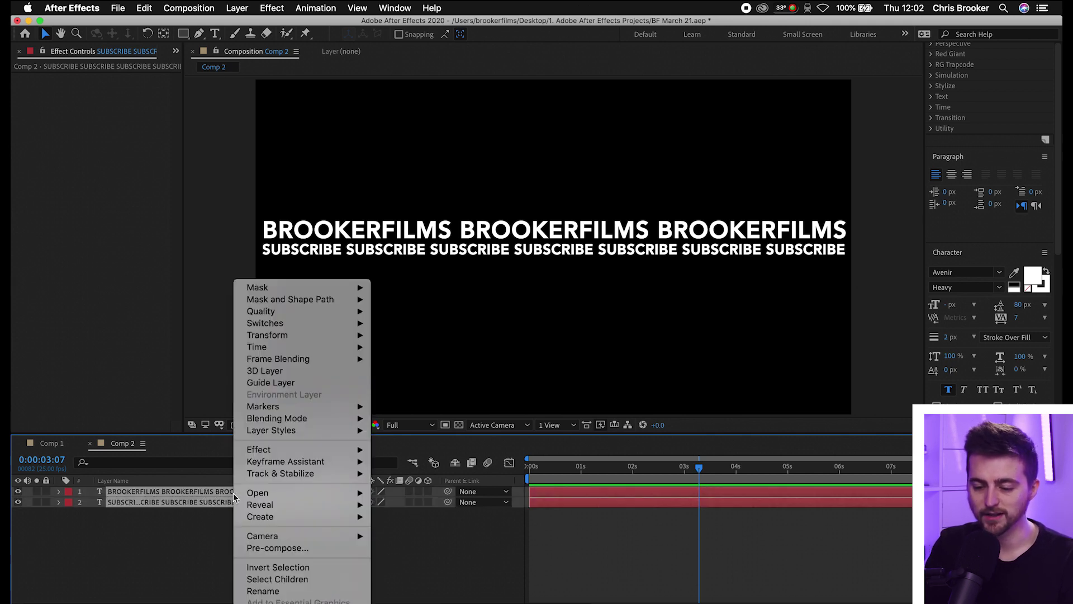
Step: Pre-compose the two text layers into Pre-comp 2
{"action": "left_click", "coordinate": [306, 548]}
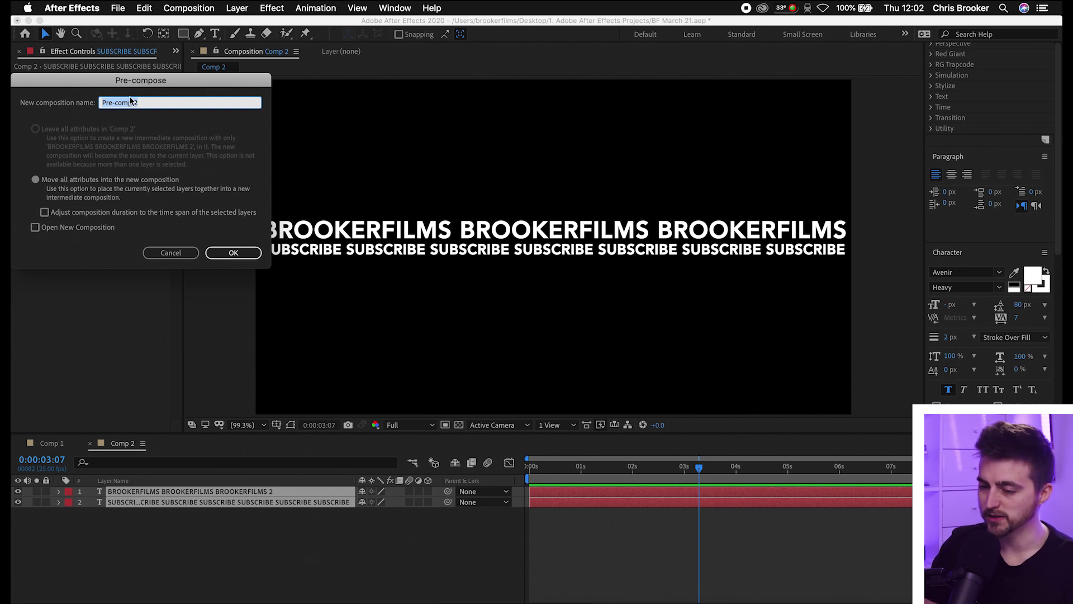
{"action": "key", "text": "Return"}
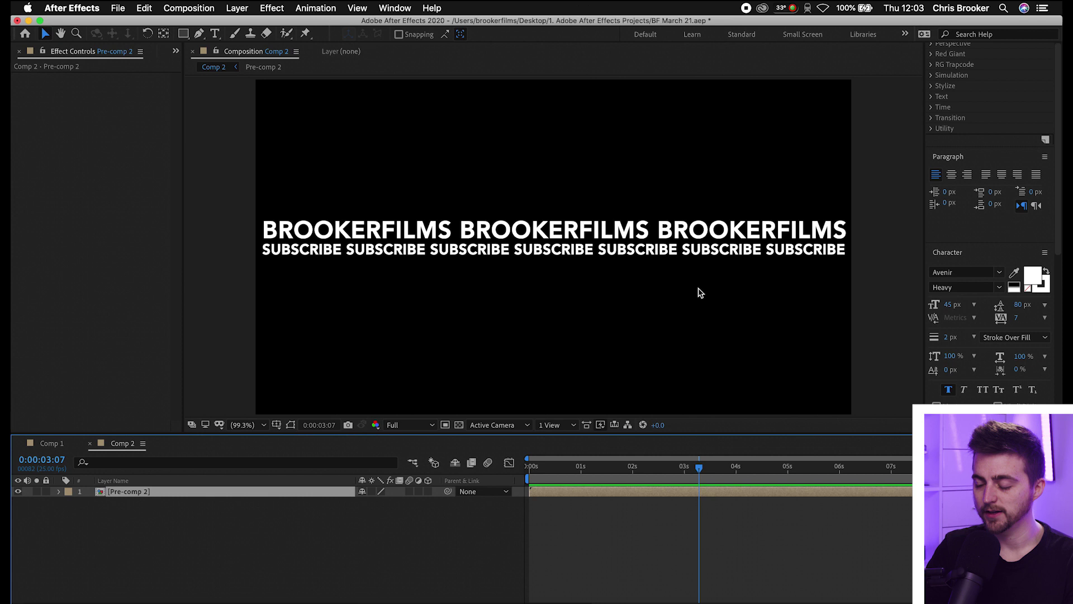
{"action": "scroll", "coordinate": [1018, 265], "scroll_direction": "up", "scroll_amount": 10}
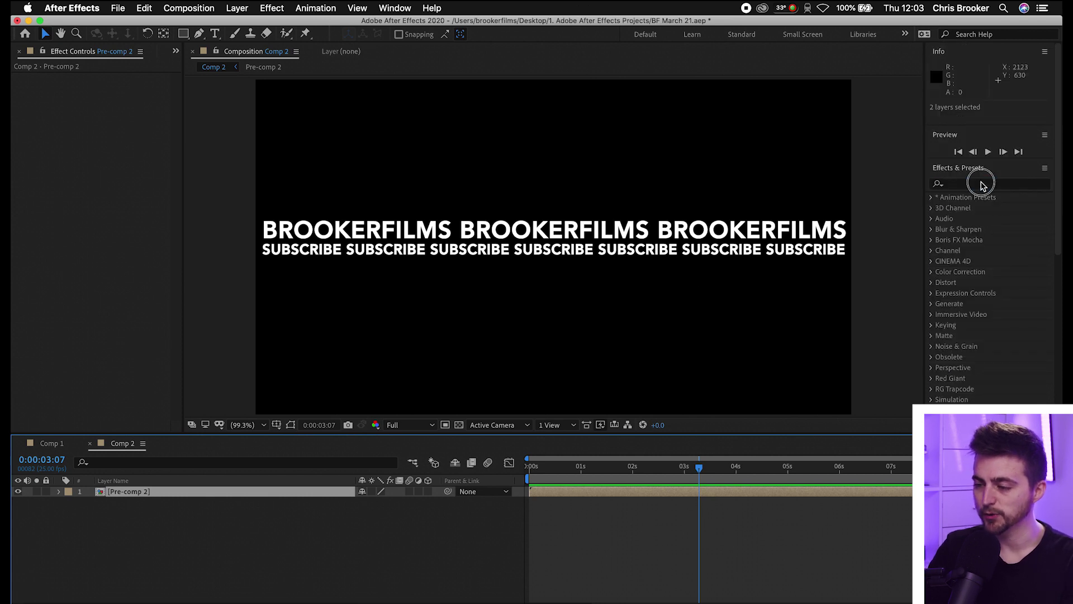
Step: Show Effects & Presets and search for "cylind" to find CC Cylinder
{"action": "left_click", "coordinate": [996, 182]}
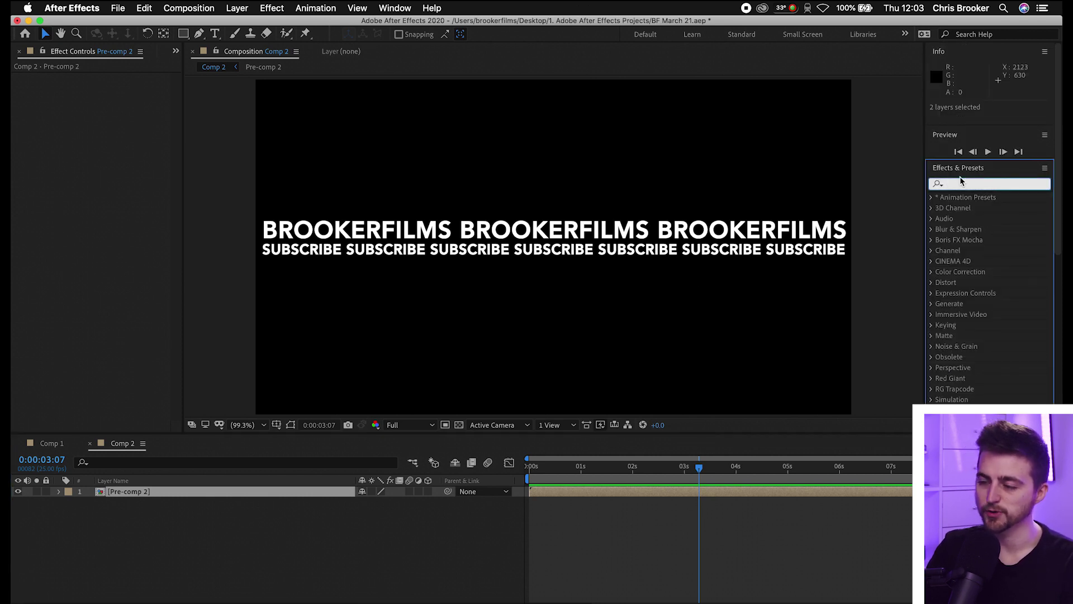
{"action": "left_click", "coordinate": [394, 7]}
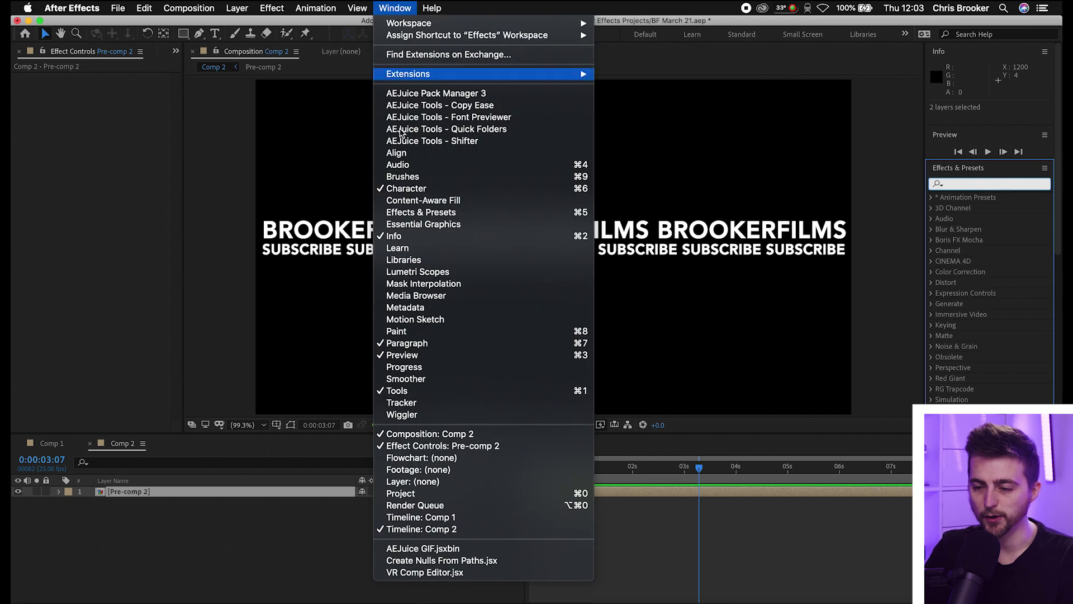
{"action": "left_click", "coordinate": [420, 217]}
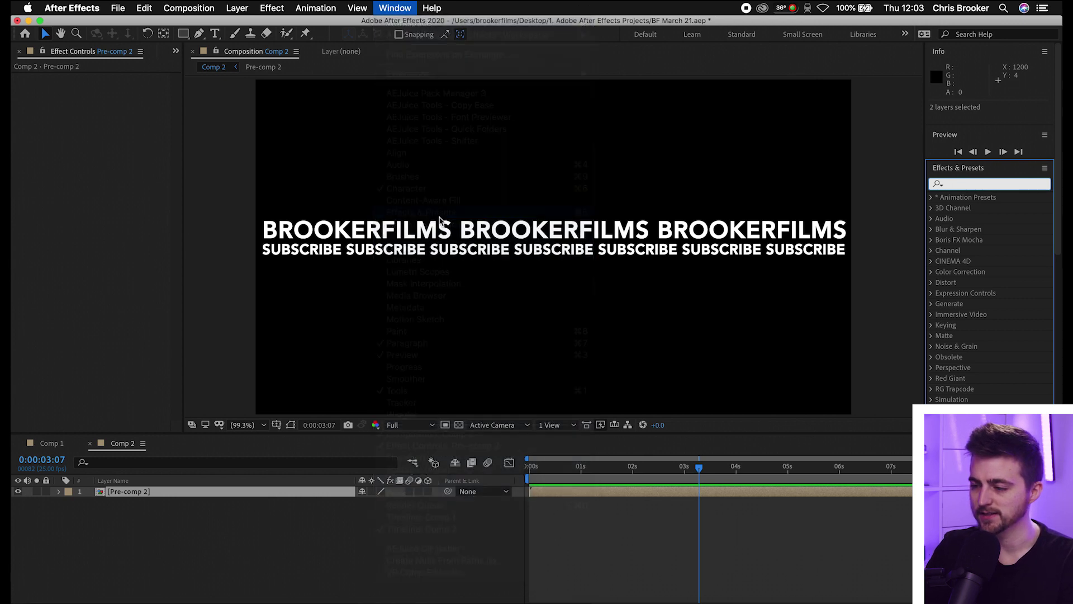
{"action": "left_click", "coordinate": [963, 173]}
{"action": "left_click", "coordinate": [963, 174]}
{"action": "left_click", "coordinate": [971, 184]}
{"action": "type", "text": "cylind"}
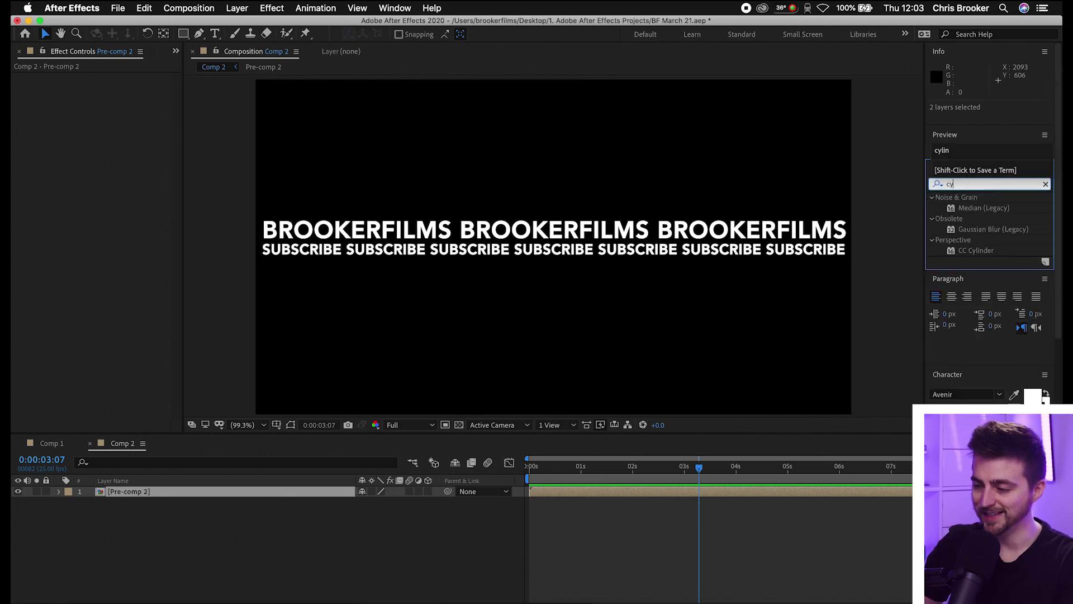
{"action": "left_click", "coordinate": [993, 209]}
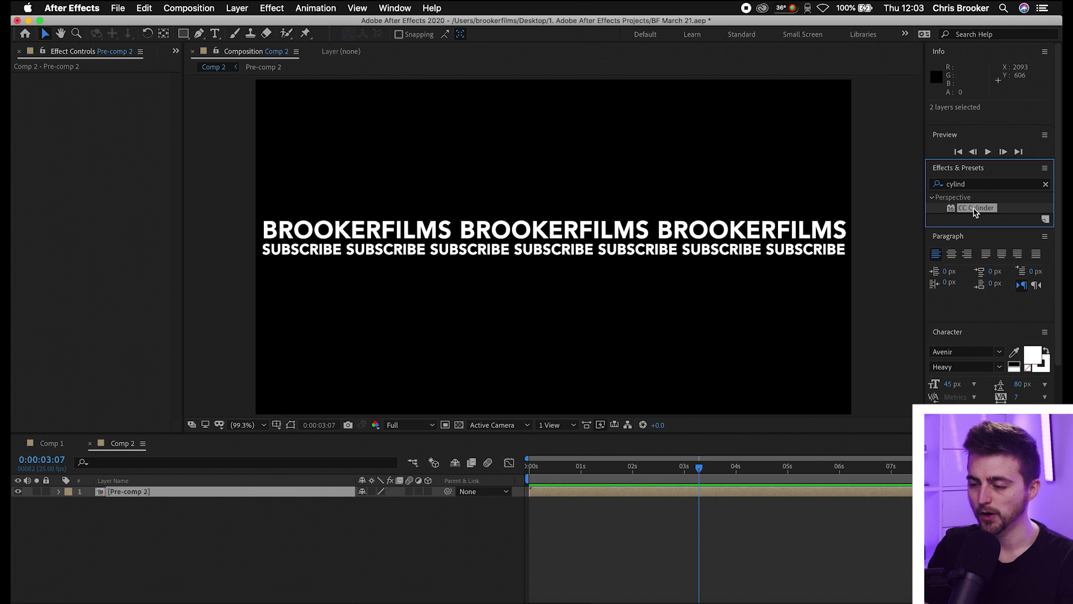
Step: Apply CC Cylinder to the pre-comp, trying and undoing a larger radius
{"action": "left_click_drag", "start_coordinate": [972, 212], "coordinate": [452, 264]}
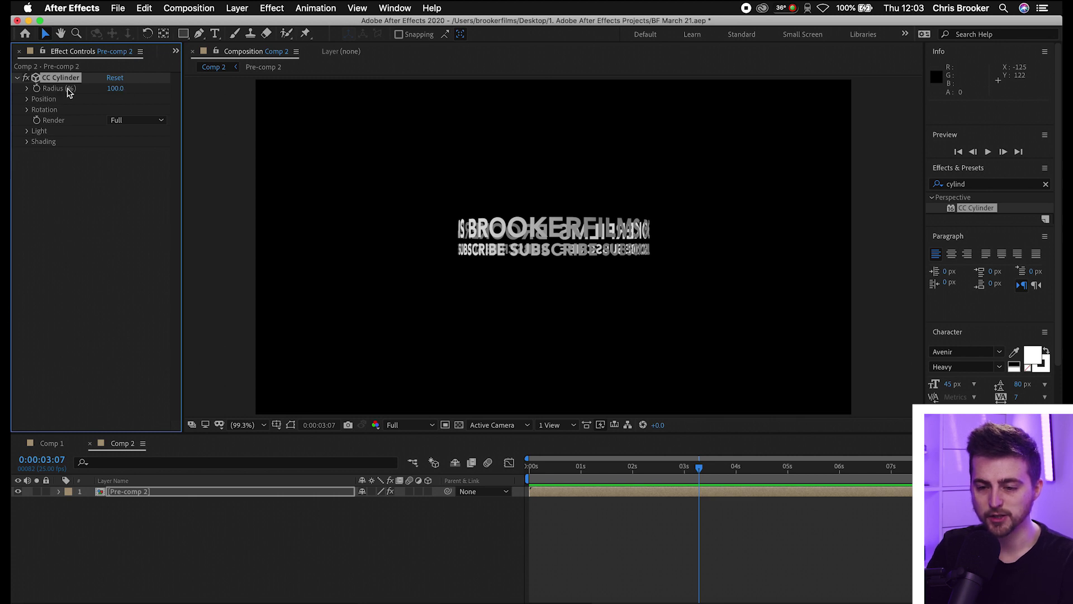
{"action": "left_click_drag", "start_coordinate": [114, 89], "coordinate": [45, 99]}
{"action": "key", "text": "super+z"}
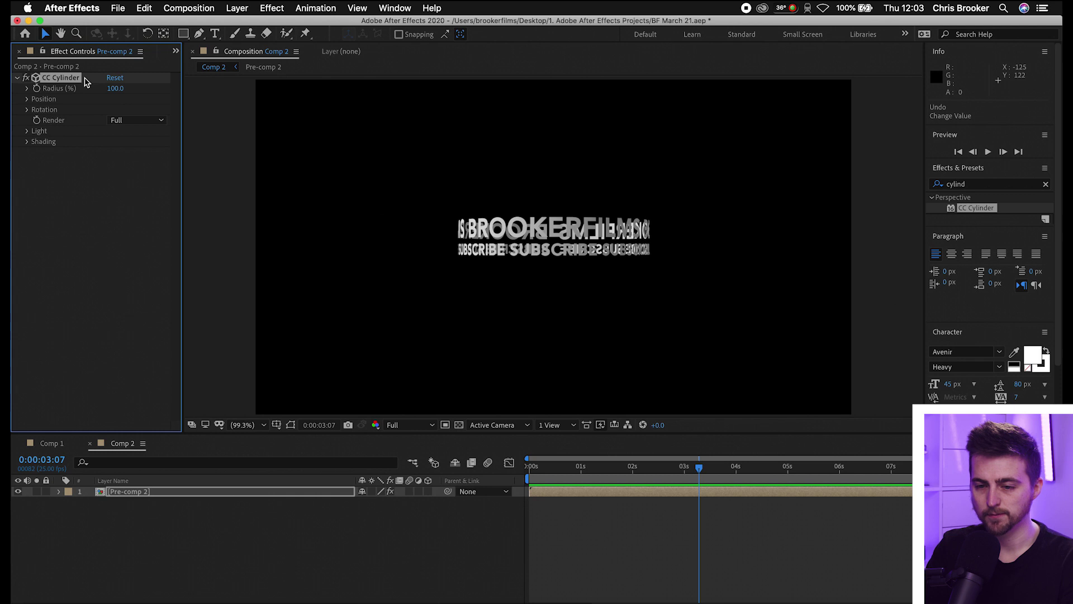
Step: Expand the cylinder's Position settings, testing and undoing X and Y offsets
{"action": "left_click", "coordinate": [27, 98]}
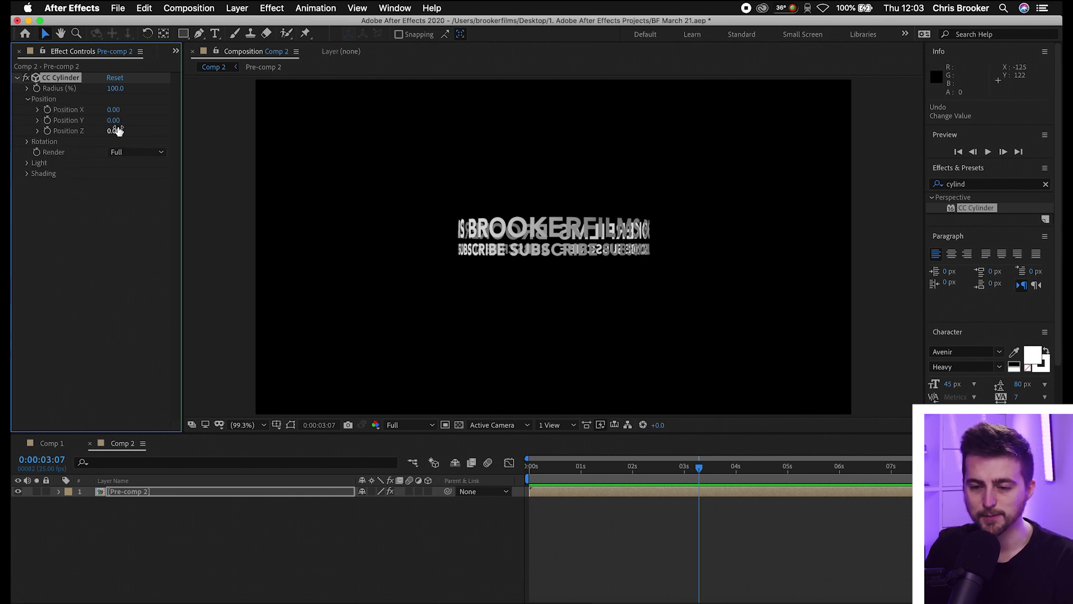
{"action": "left_click_drag", "start_coordinate": [113, 110], "coordinate": [135, 114]}
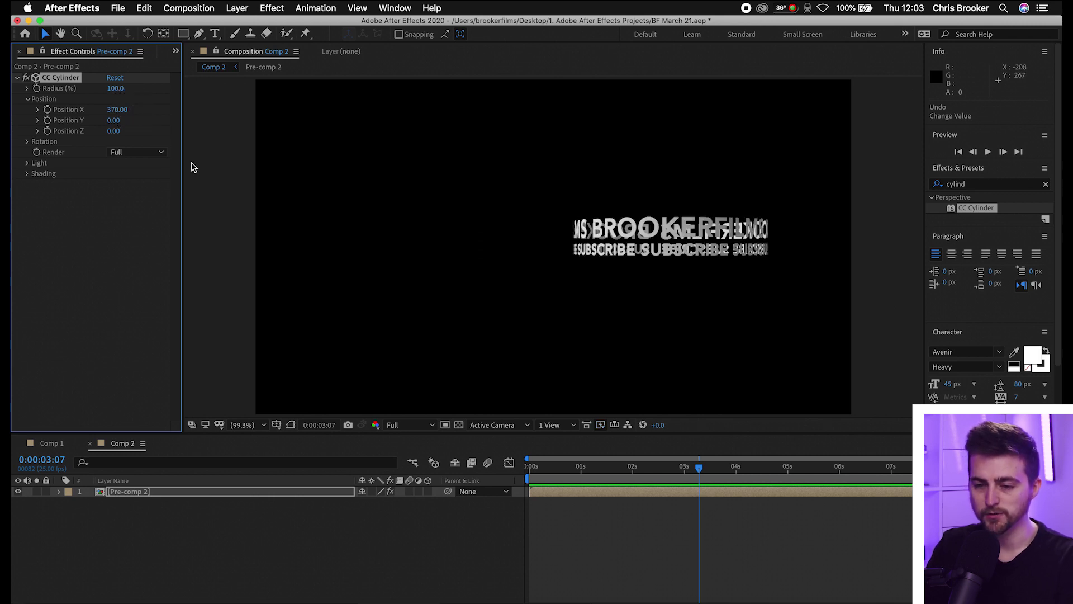
{"action": "key", "text": "super+z"}
{"action": "left_click", "coordinate": [124, 120]}
{"action": "left_click_drag", "start_coordinate": [124, 120], "coordinate": [100, 149]}
{"action": "key", "text": "super+z"}
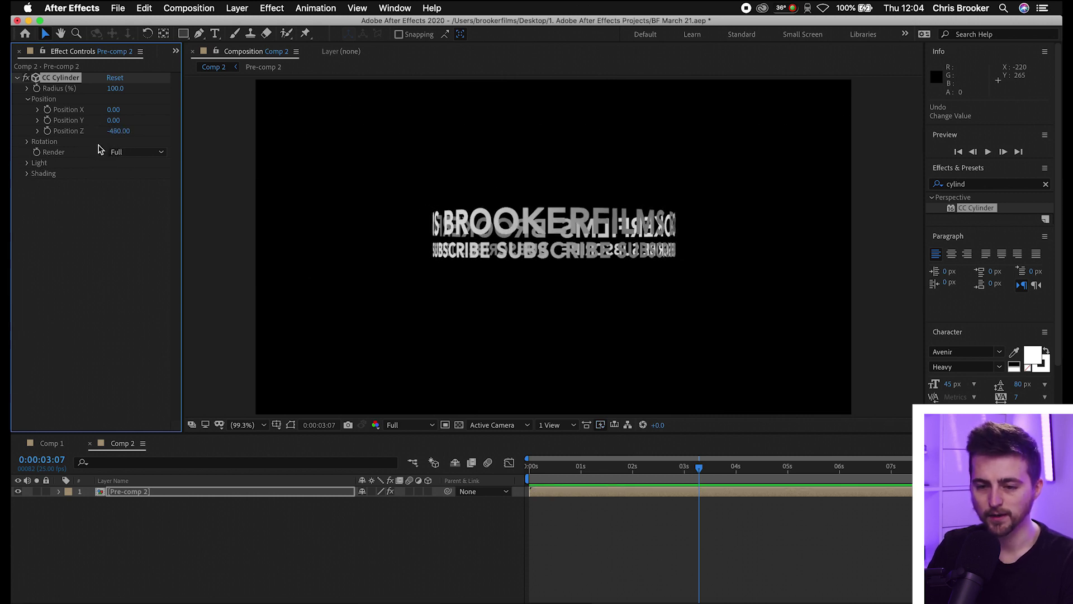
Step: Set CC Cylinder Rotation X to 15° and Rotation Y to 321°
{"action": "left_click", "coordinate": [26, 142]}
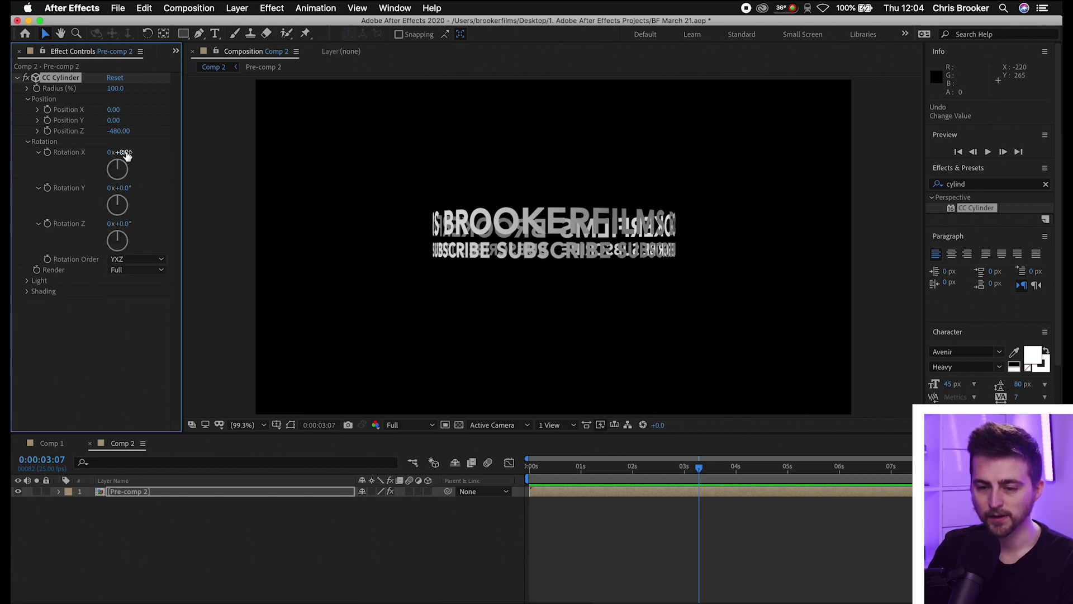
{"action": "left_click_drag", "start_coordinate": [127, 155], "coordinate": [139, 157]}
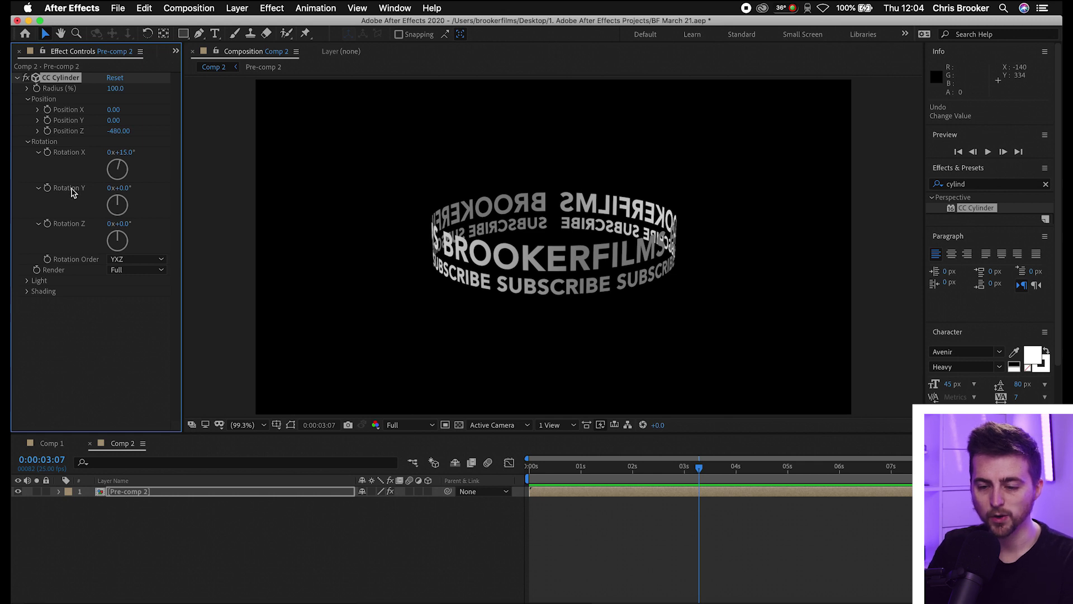
{"action": "left_click_drag", "start_coordinate": [125, 196], "coordinate": [101, 217]}
{"action": "left_click_drag", "start_coordinate": [101, 217], "coordinate": [96, 210]}
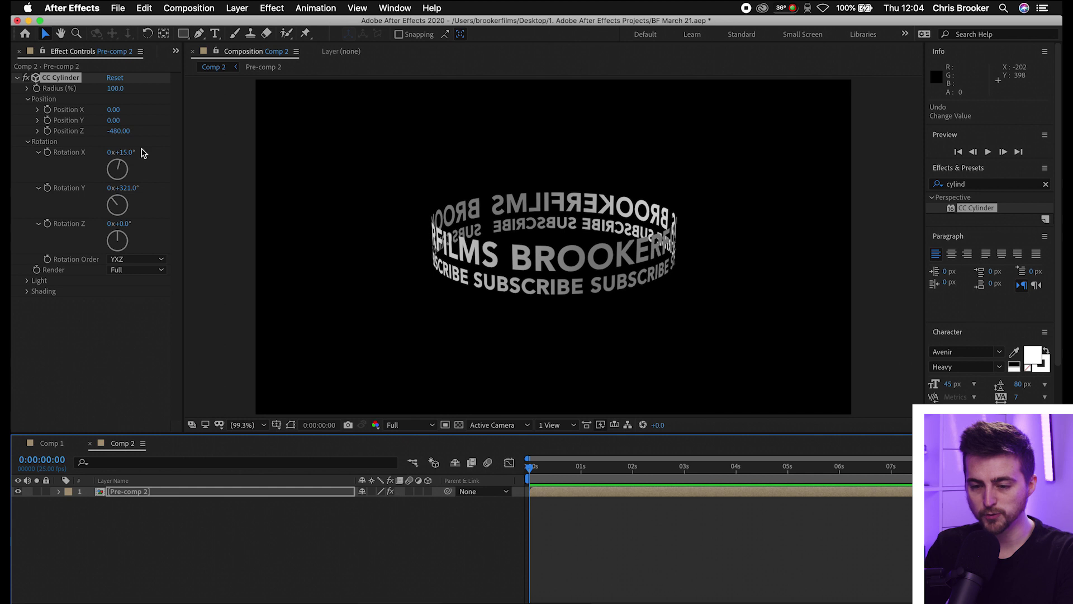
{"action": "left_click", "coordinate": [47, 189], "text": "alt"}
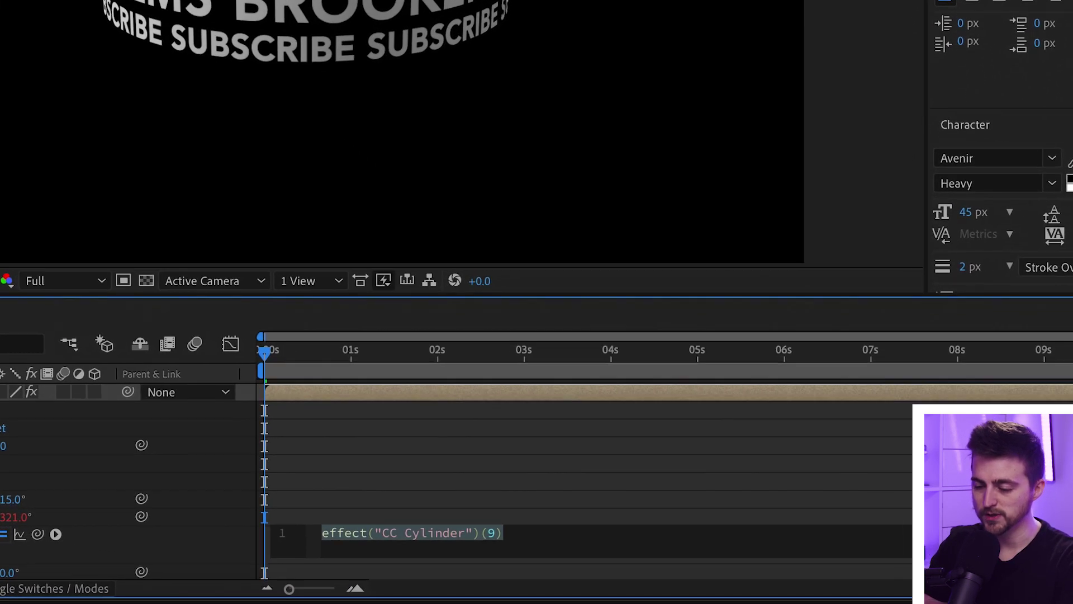
Step: Enter time*100 as the Rotation Y expression and preview the spinning ring
{"action": "type", "text": "time*100"}
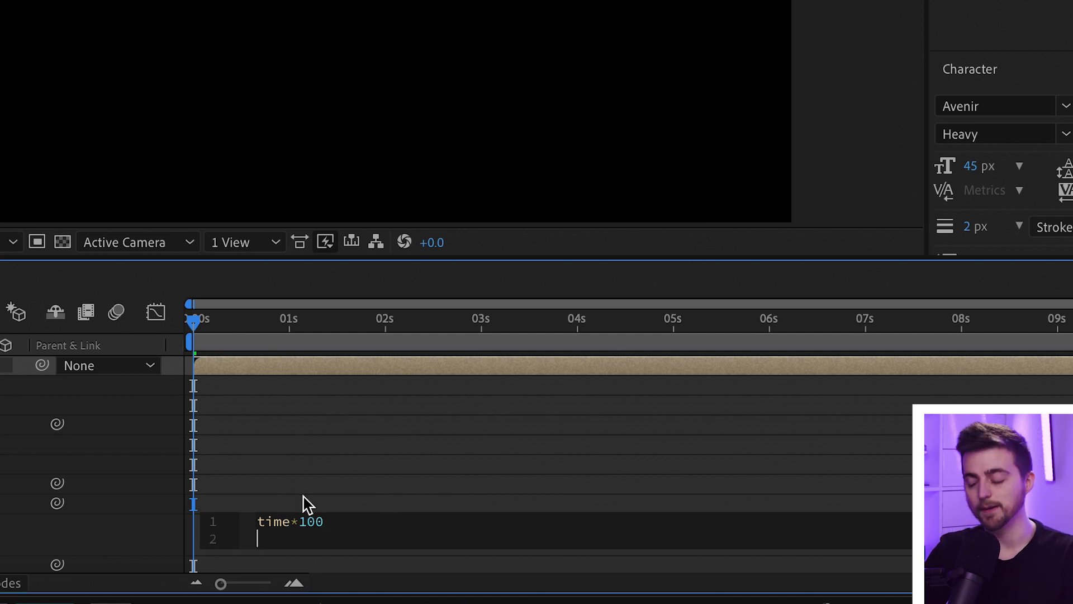
{"action": "left_click", "coordinate": [278, 473]}
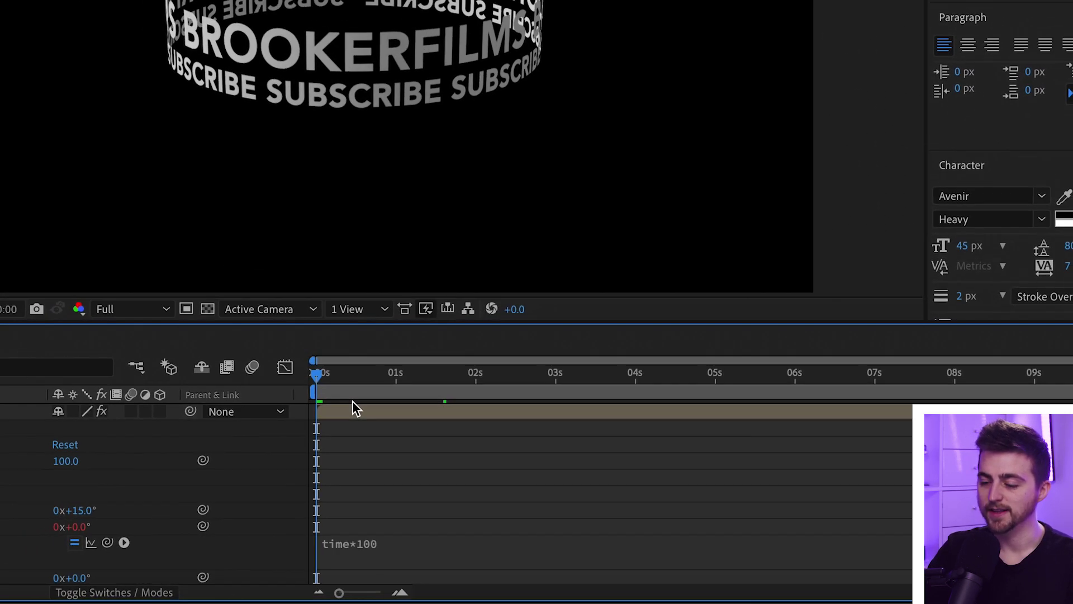
{"action": "key", "text": "space"}
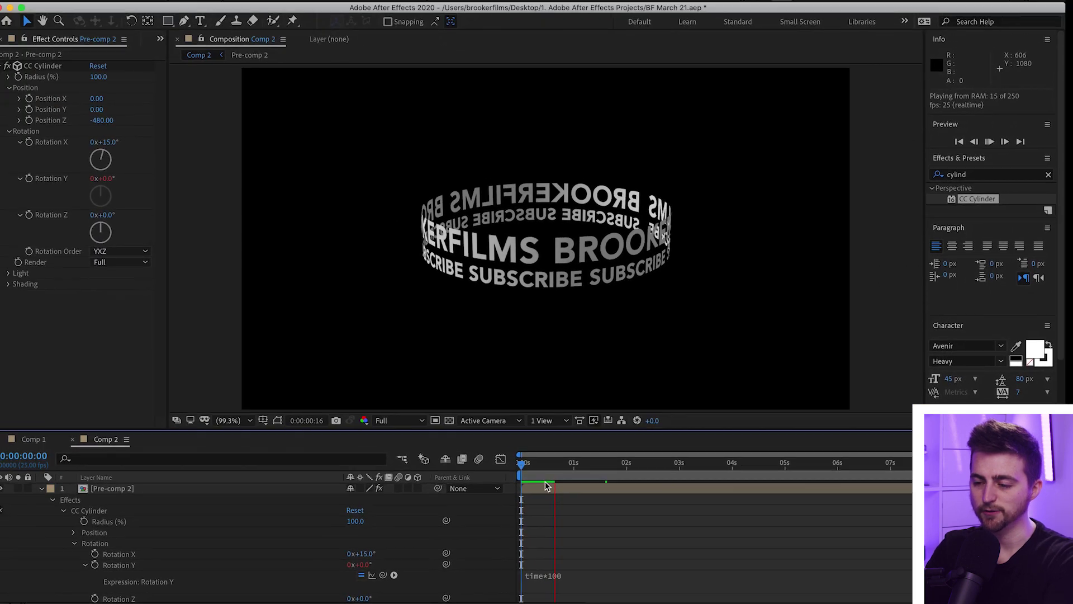
{"action": "key", "text": "space"}
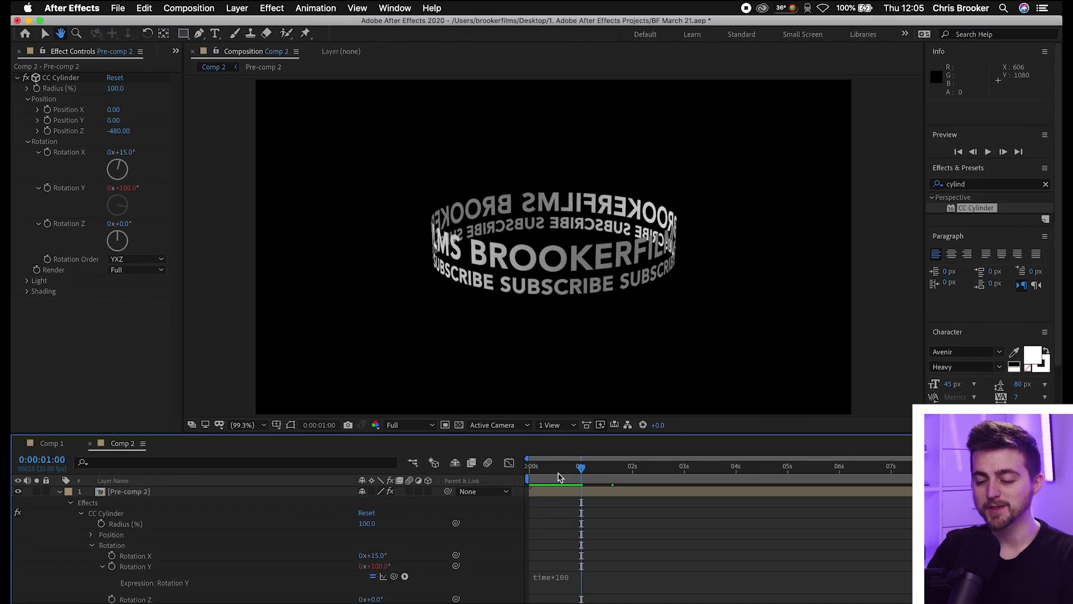
{"action": "key", "text": "space"}
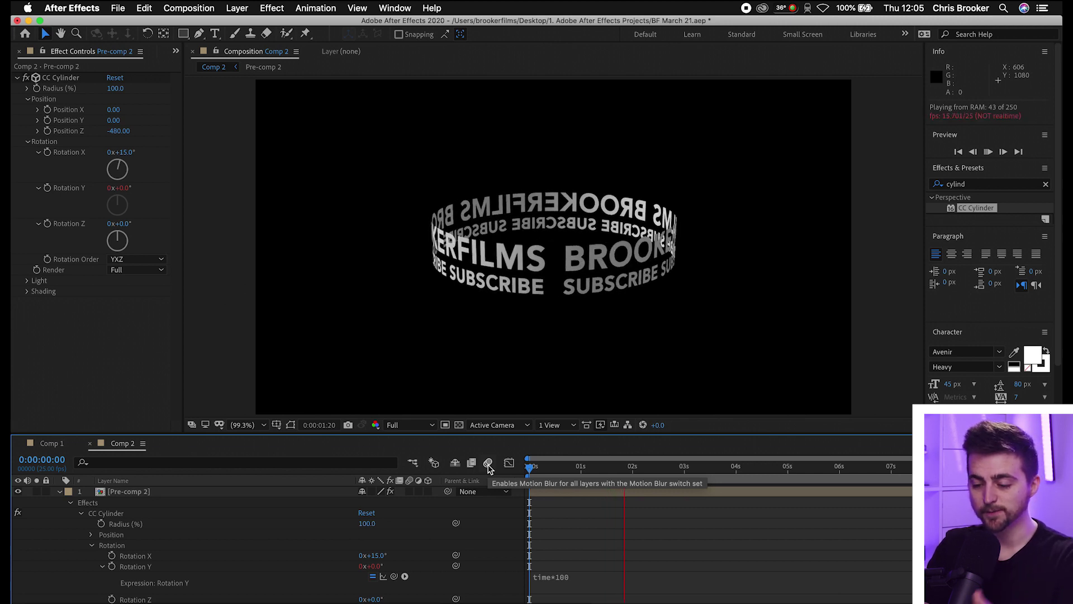
{"action": "key", "text": "space"}
Step: Change the Rotation Y expression to time*10 and preview from the start
{"action": "left_click", "coordinate": [557, 580]}
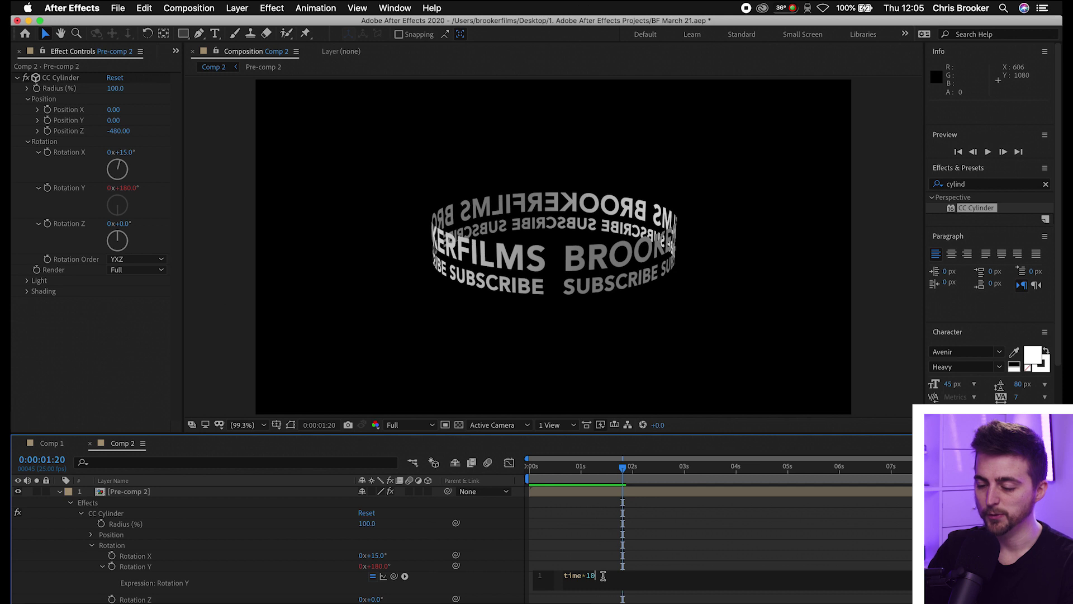
{"action": "left_click", "coordinate": [577, 528]}
{"action": "key", "text": "Home"}
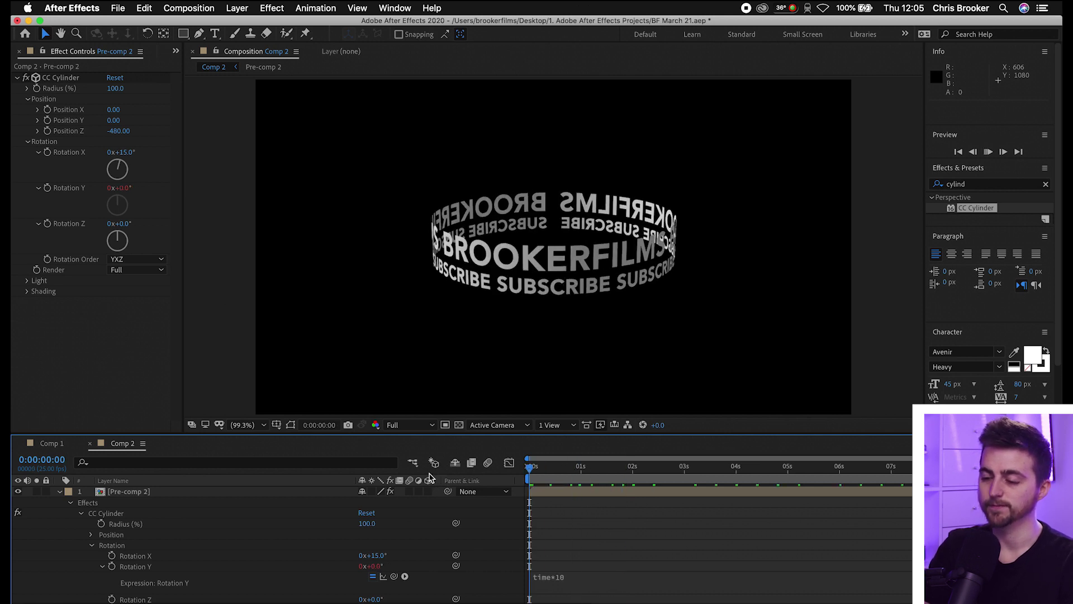
{"action": "key", "text": "space"}
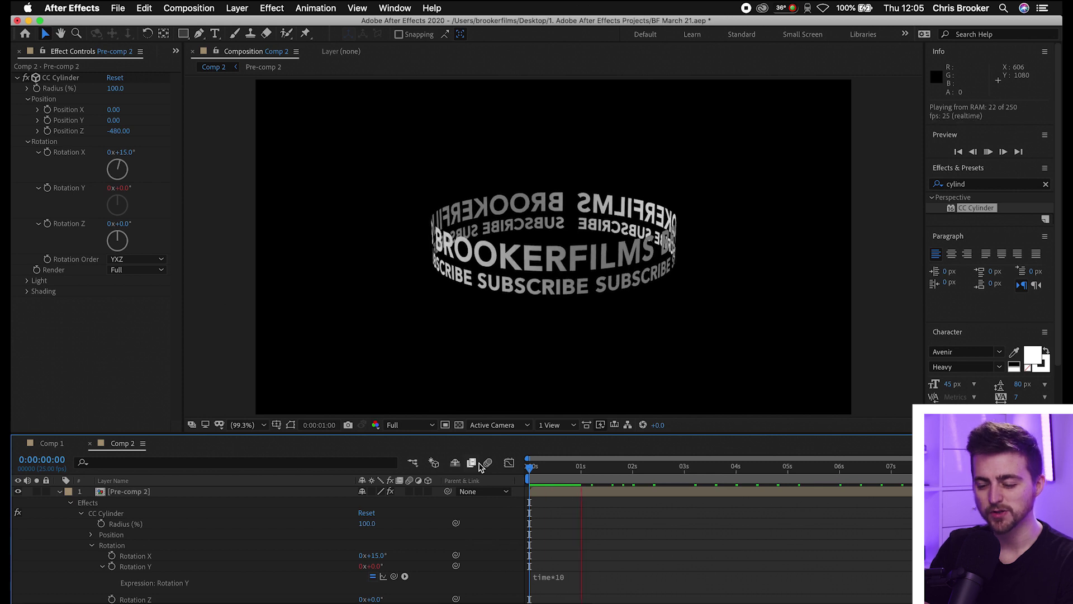
{"action": "key", "text": "space"}
Step: Change the expression to time*20, preview the spin, and revert a Rotation Z test
{"action": "left_click", "coordinate": [569, 576]}
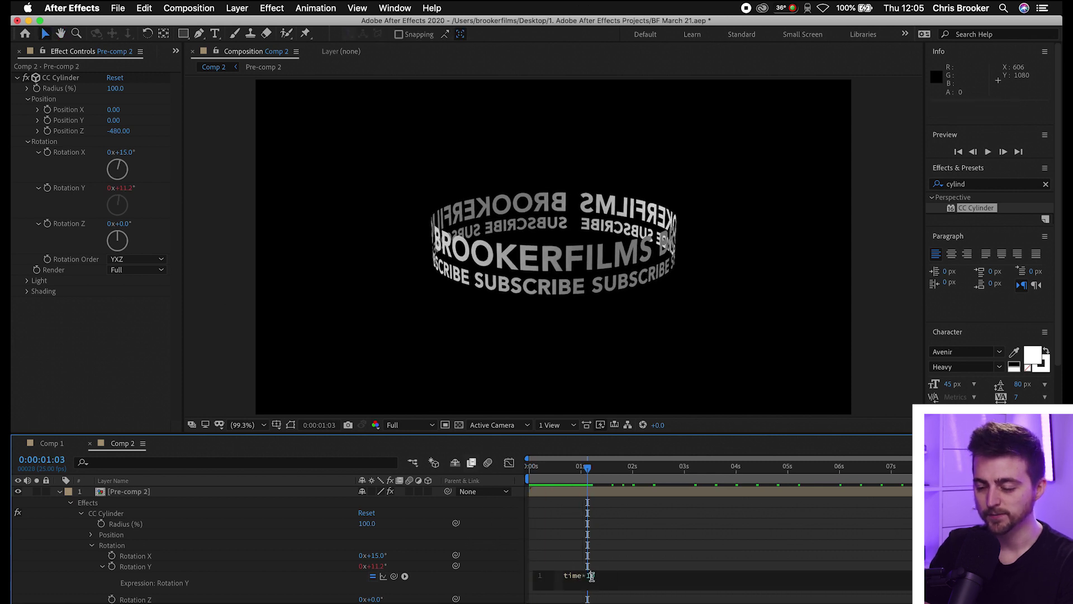
{"action": "left_click", "coordinate": [242, 203]}
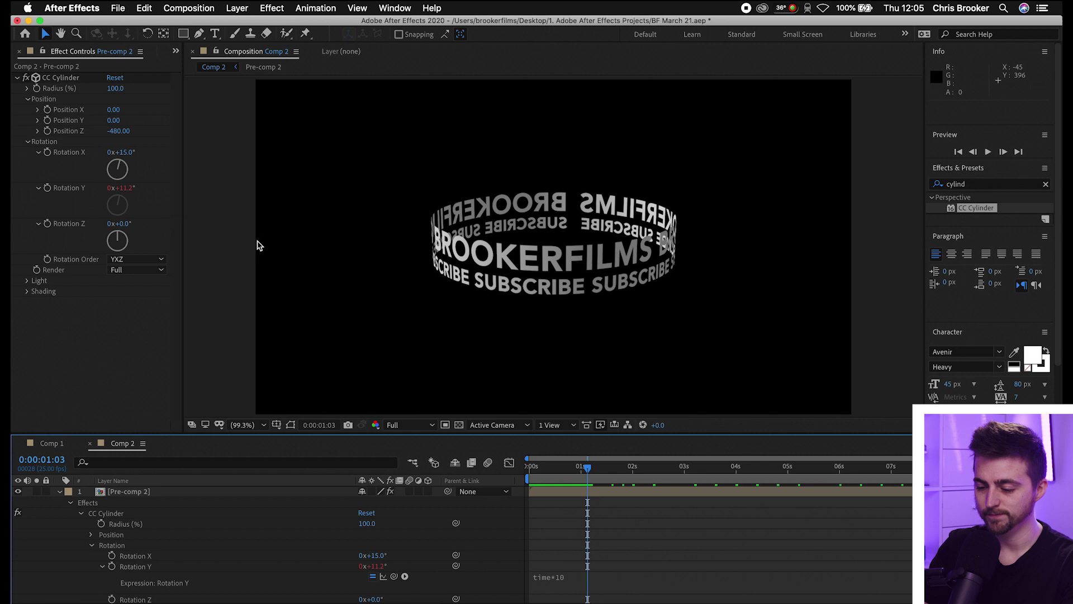
{"action": "left_click", "coordinate": [563, 581]}
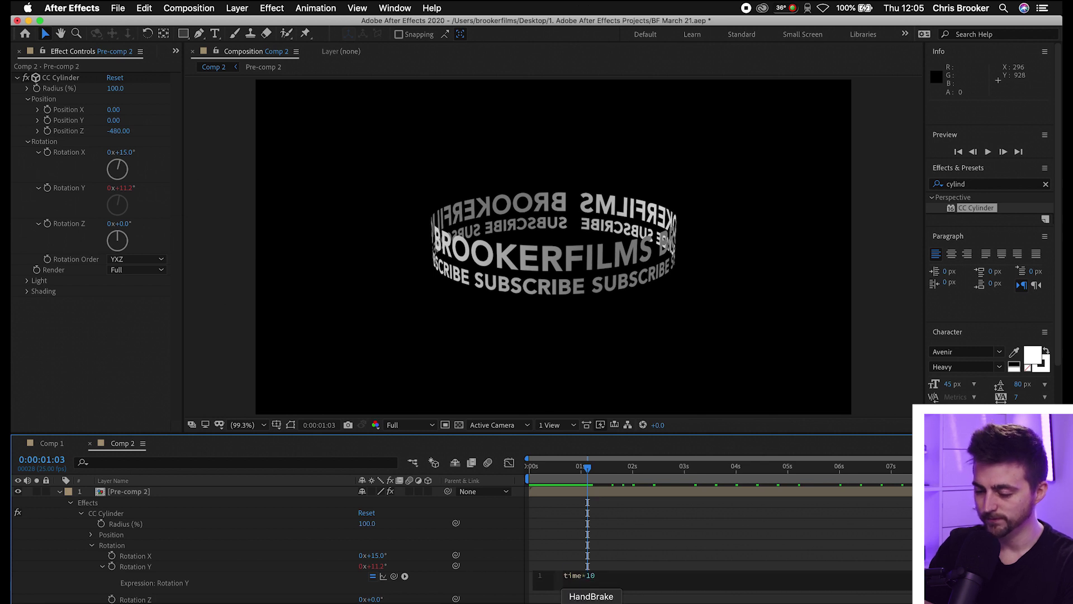
{"action": "key", "text": "BackSpace"}
{"action": "key", "text": "BackSpace"}
{"action": "type", "text": "20"}
{"action": "left_click", "coordinate": [647, 564]}
{"action": "left_click", "coordinate": [570, 484]}
{"action": "left_click_drag", "start_coordinate": [565, 466], "coordinate": [471, 471]}
{"action": "key", "text": "space"}
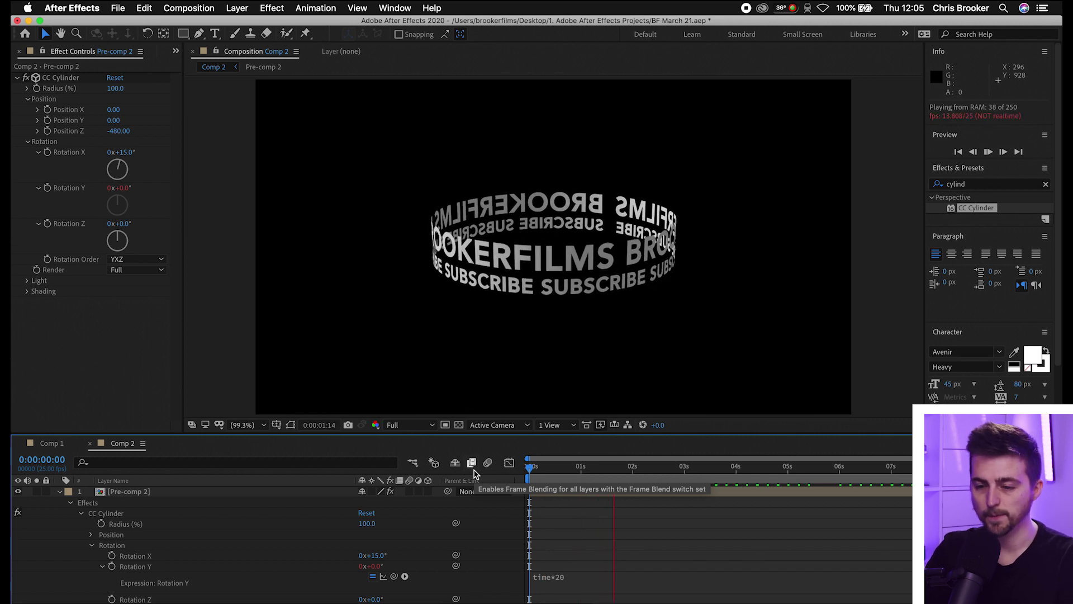
{"action": "key", "text": "space"}
{"action": "left_click_drag", "start_coordinate": [125, 223], "coordinate": [22, 273]}
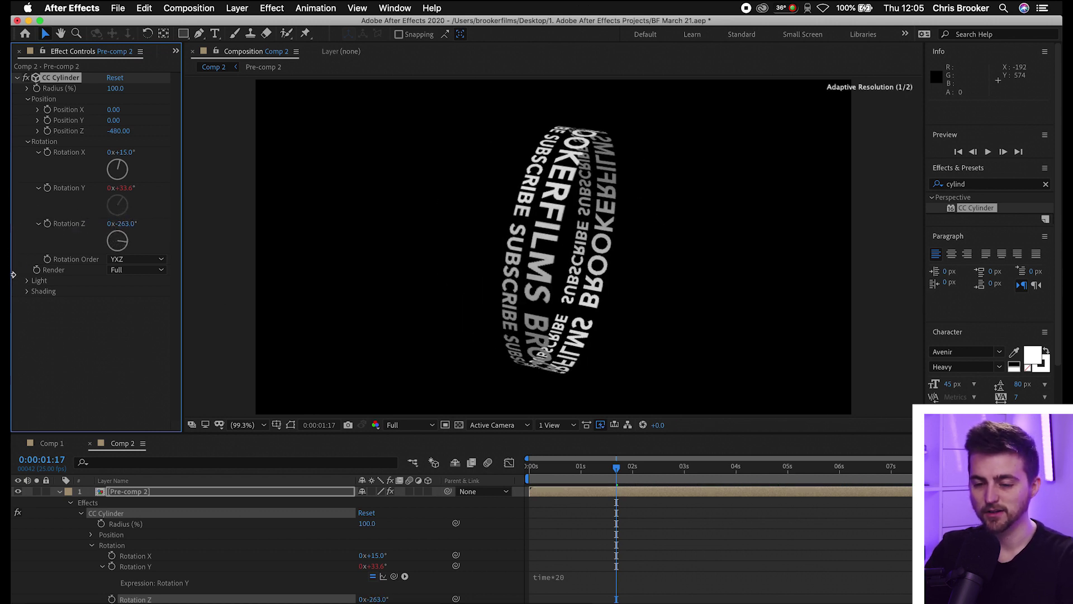
{"action": "key", "text": "super+z"}
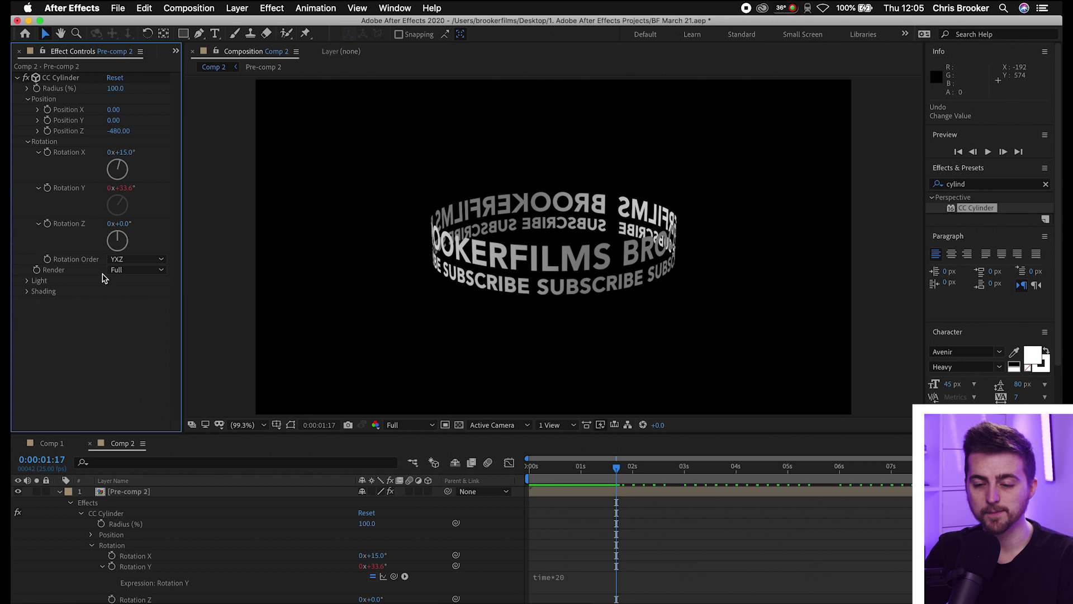